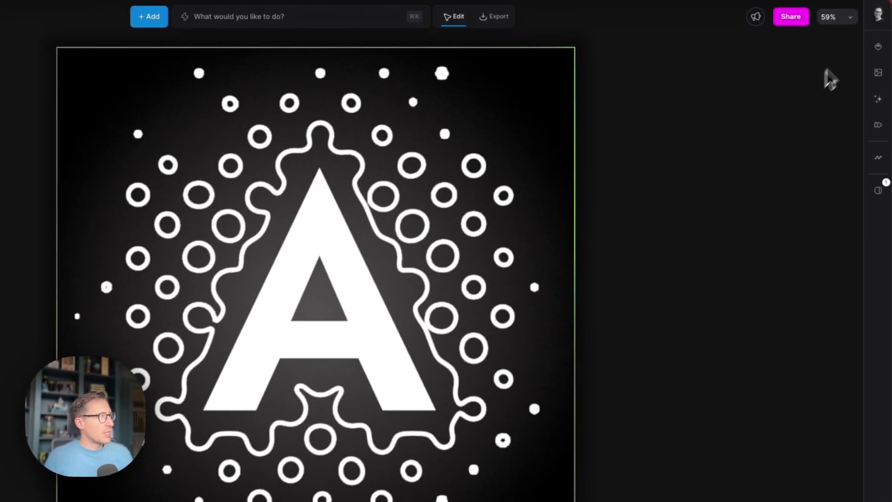
Step: Open the credit purchase window from the account menu, then close it
left_click(879, 16)
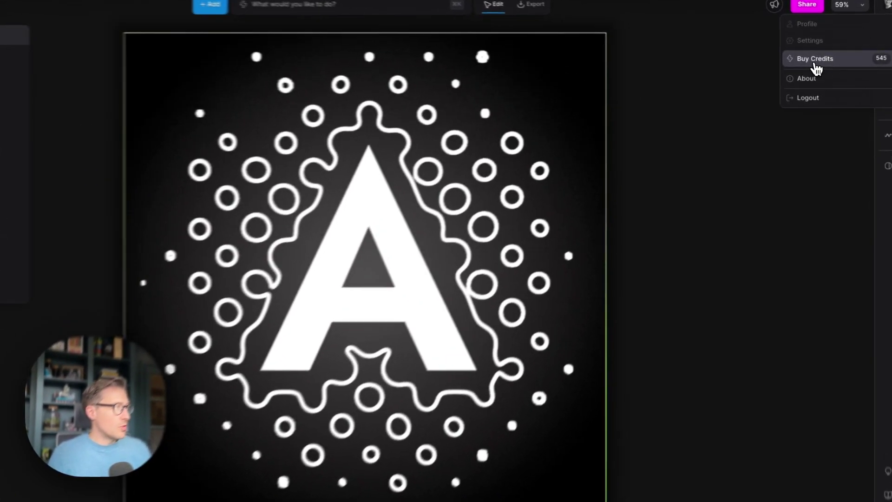
left_click(819, 65)
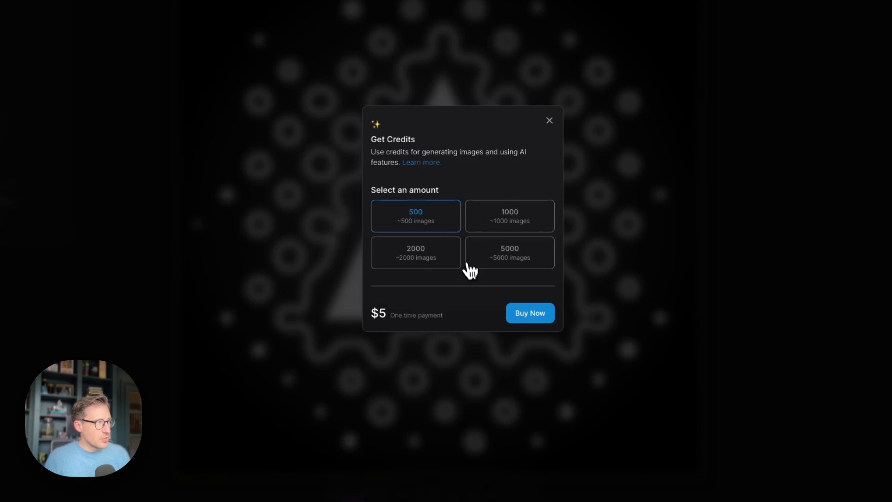
left_click(550, 121)
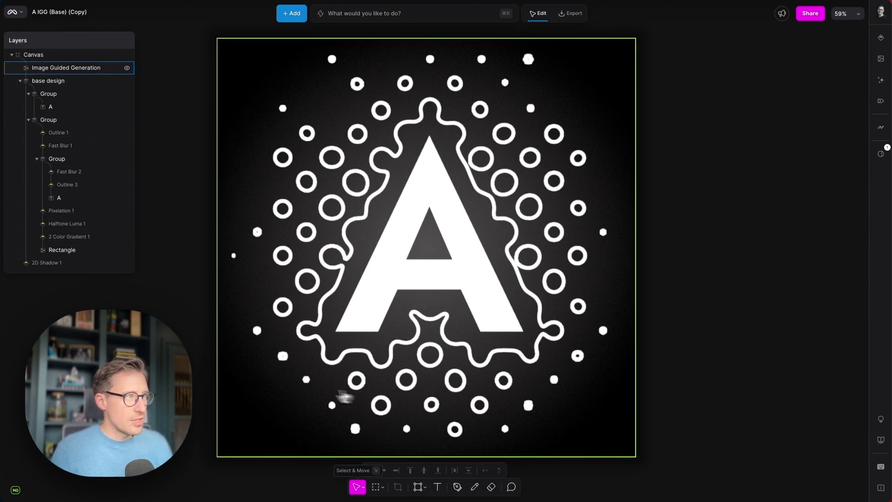
Step: Set the Image Guided Generation layer's output size to 1024 × 1024, then compare 1536 × 1536
left_click(89, 69)
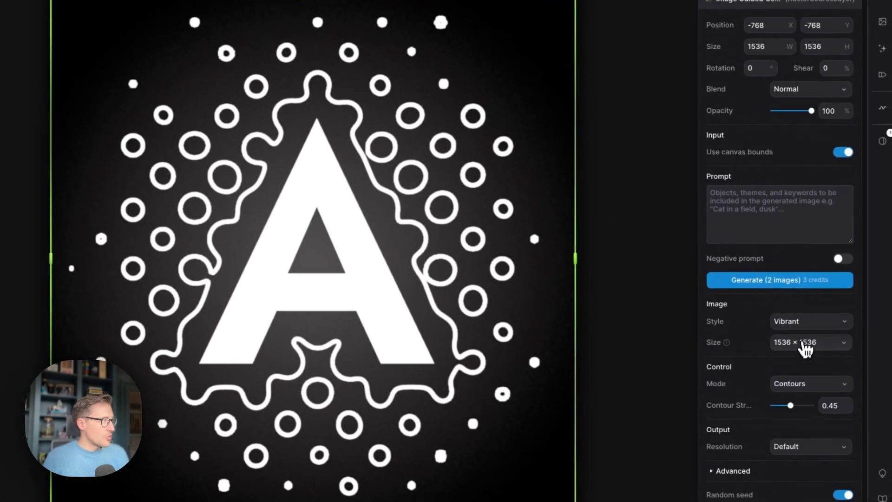
left_click(801, 343)
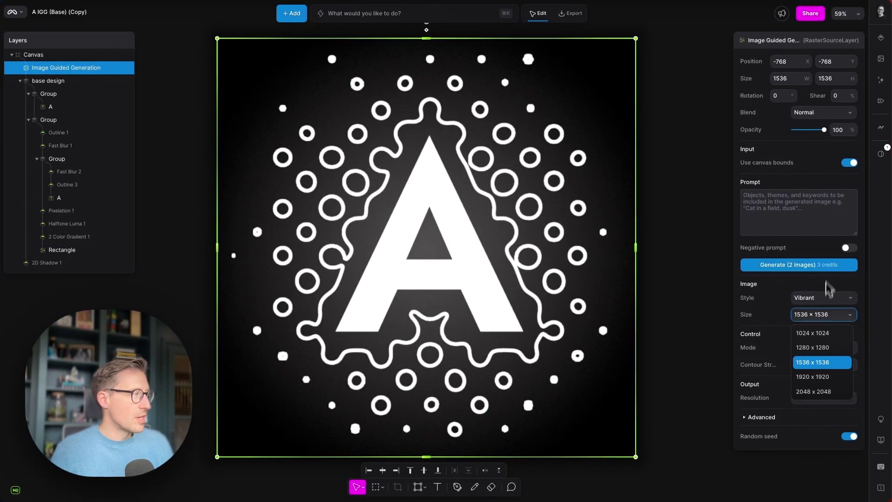
left_click(812, 333)
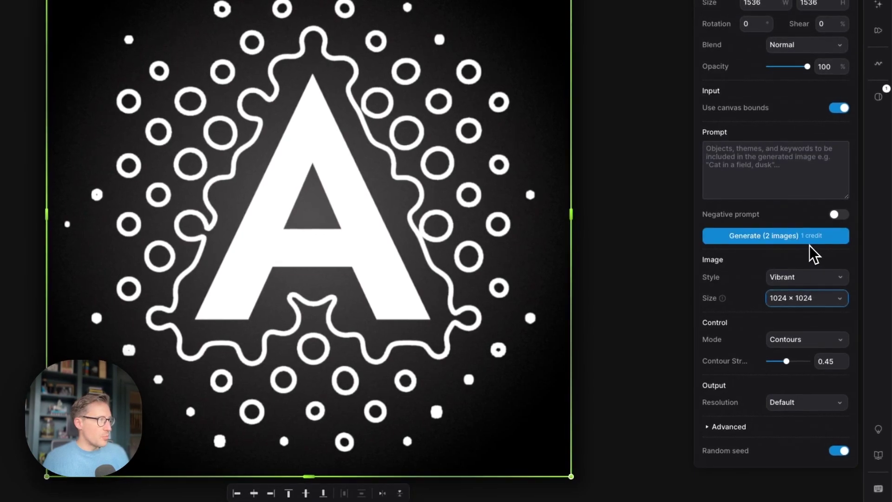
left_click(807, 300)
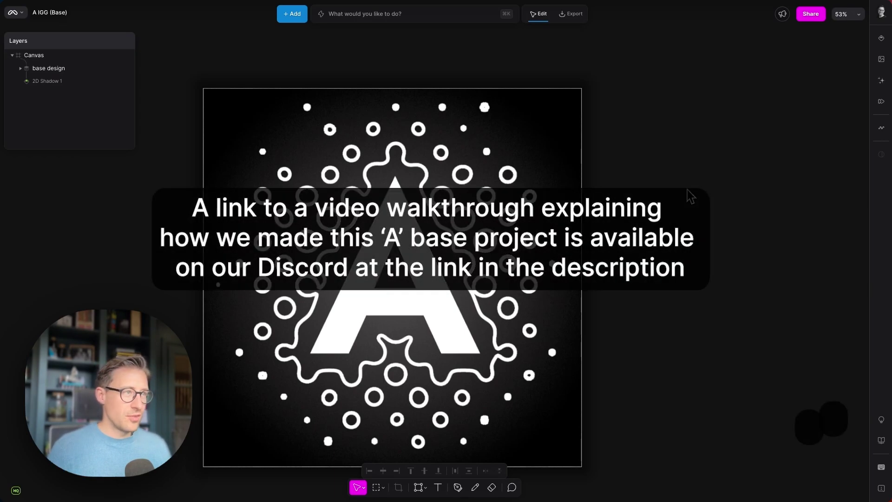
Step: Add an image-guided generation layer from the AI Tools list
left_click(881, 82)
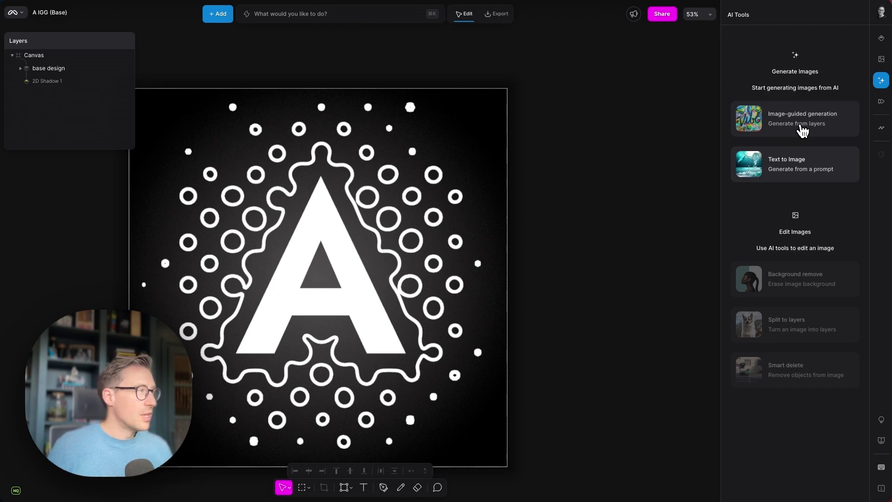
left_click(803, 130)
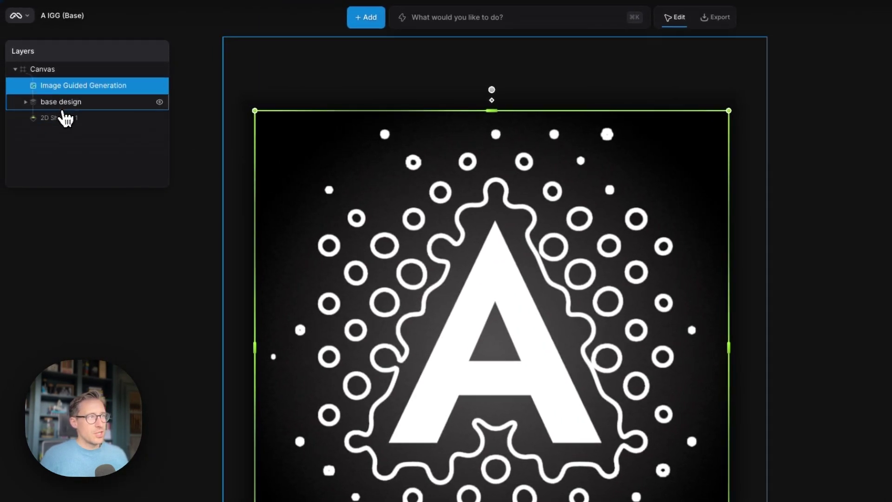
Step: Inspect the base design layer's contents, then reselect Image Guided Generation and enter its Prompt box
left_click(45, 108)
left_click(25, 102)
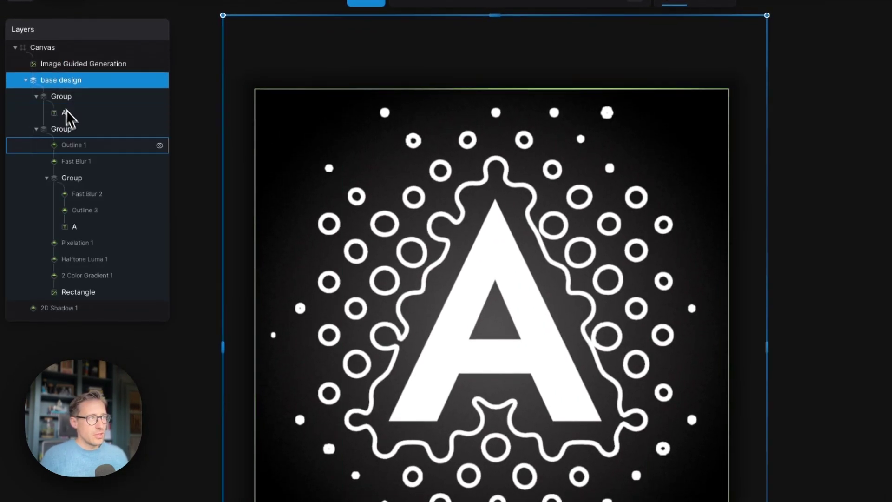
left_click(27, 80)
left_click(82, 69)
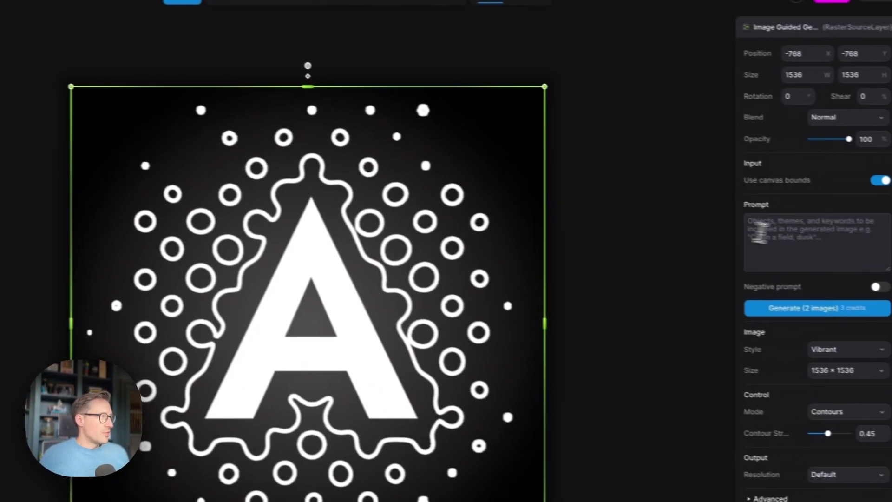
left_click(801, 244)
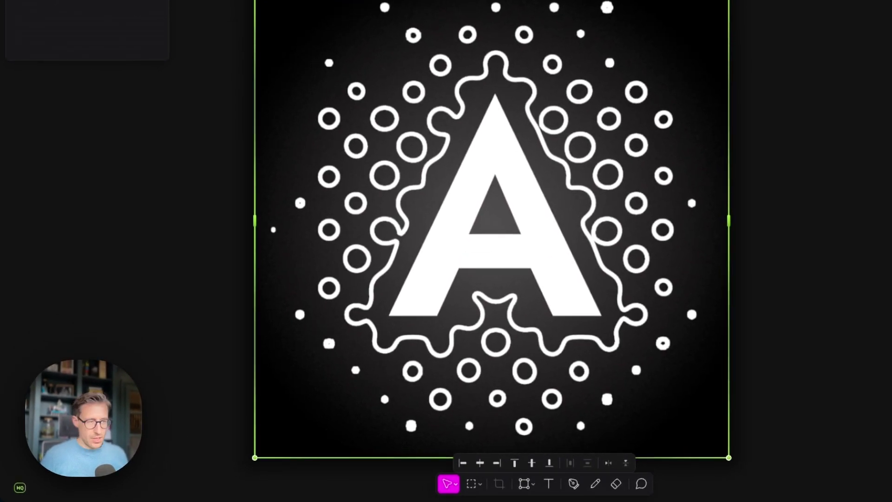
Step: Enter the prompt 'frost, ice, blues, crystalline', correcting the misspelled last word
type("frost, ice, blues, crystaline")
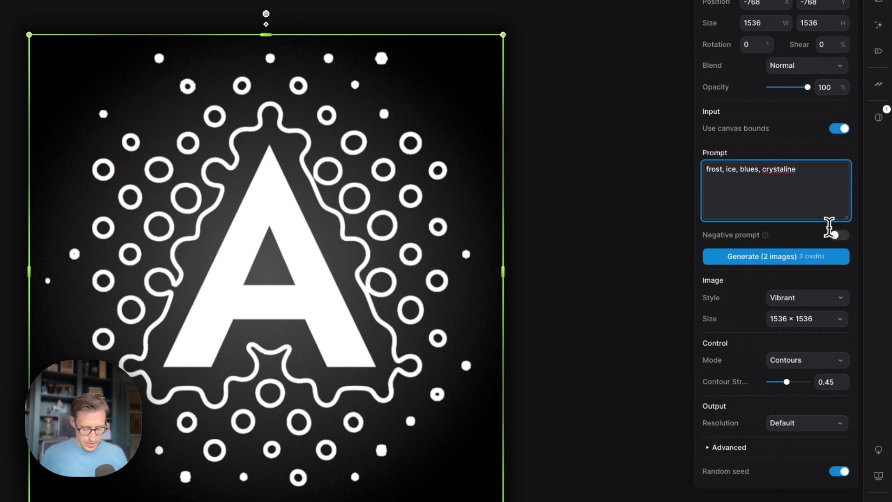
type("l")
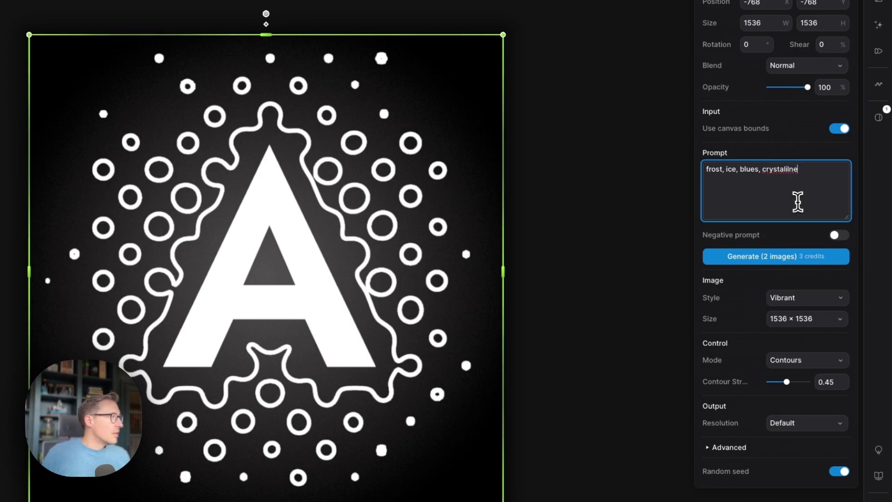
right_click(793, 173)
left_click(810, 181)
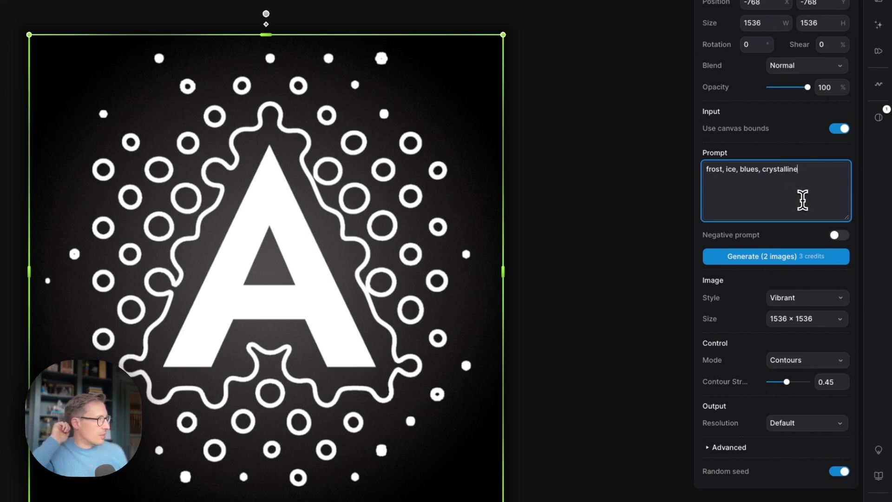
Step: Change the generation style from Vibrant to Microscopic
left_click(797, 310)
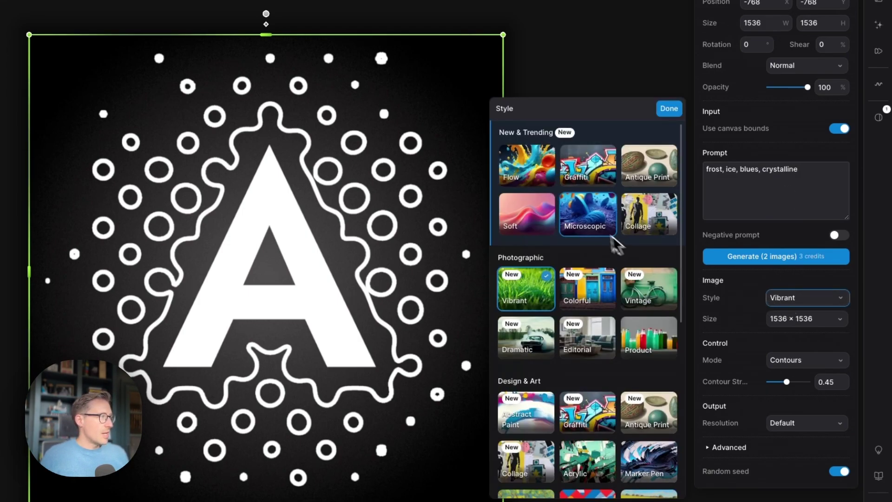
scroll(581, 219, "down", 5)
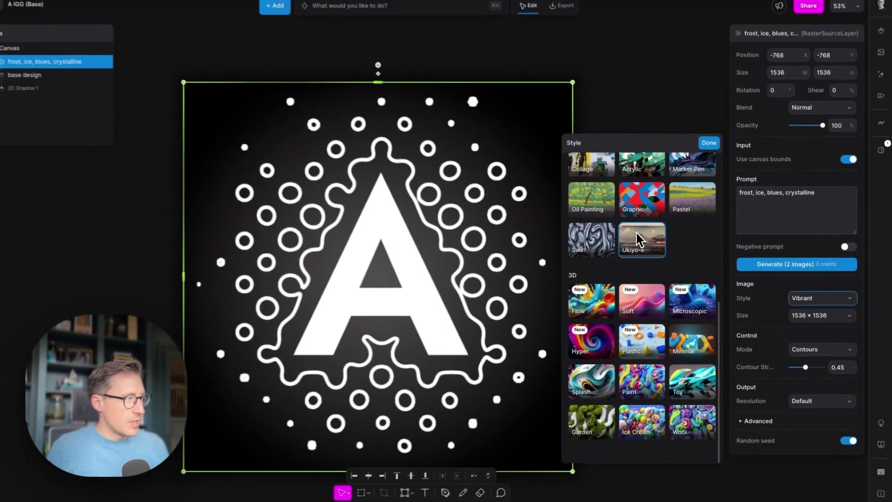
scroll(643, 235, "up", 5)
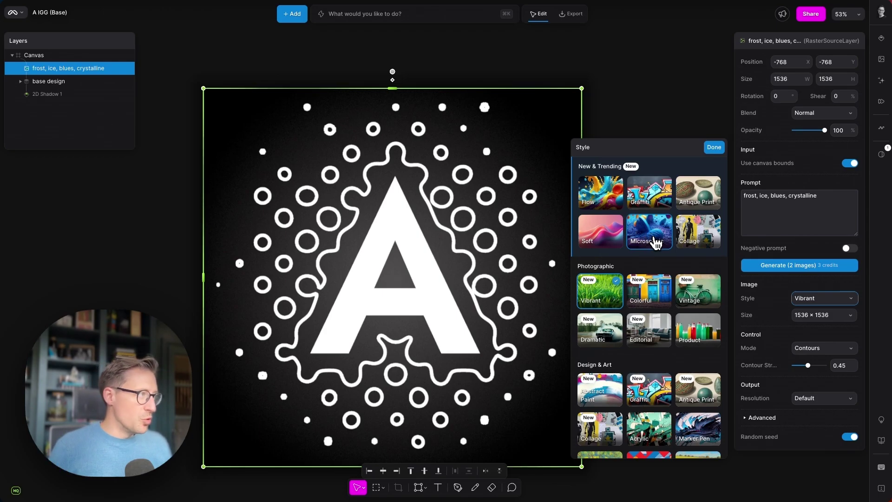
left_click(657, 242)
triple_click(793, 230)
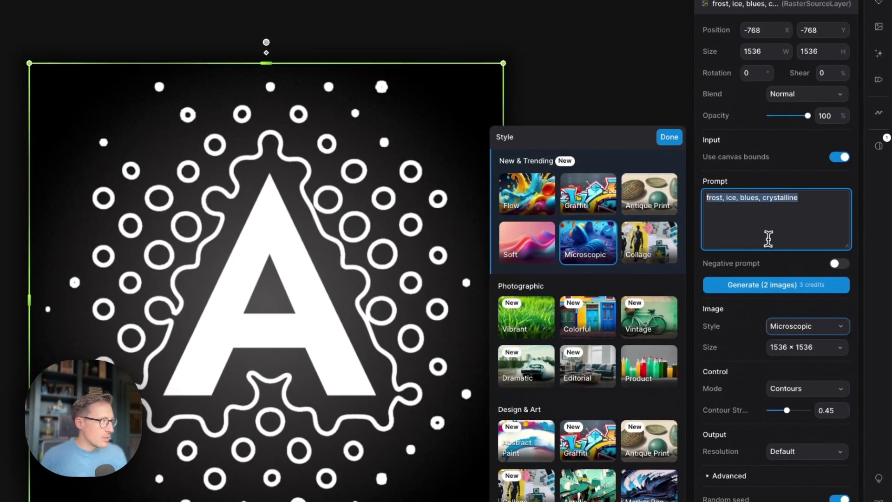
left_click(742, 213)
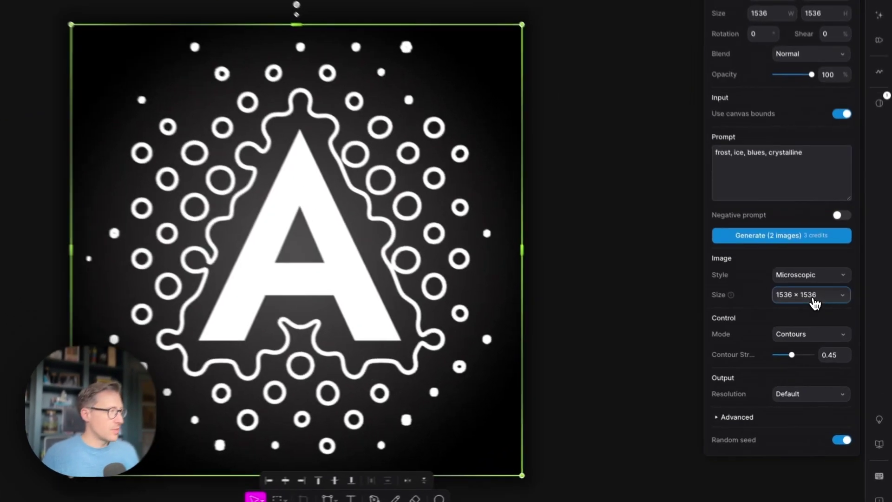
left_click(825, 316)
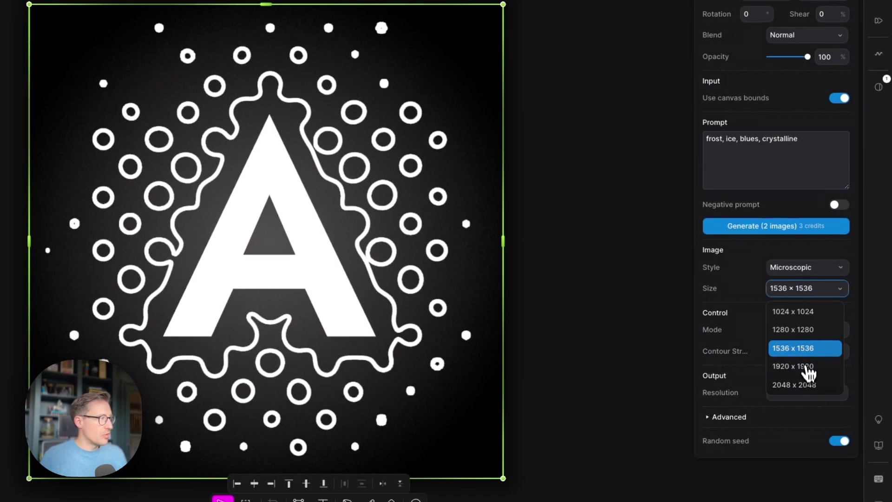
left_click(806, 348)
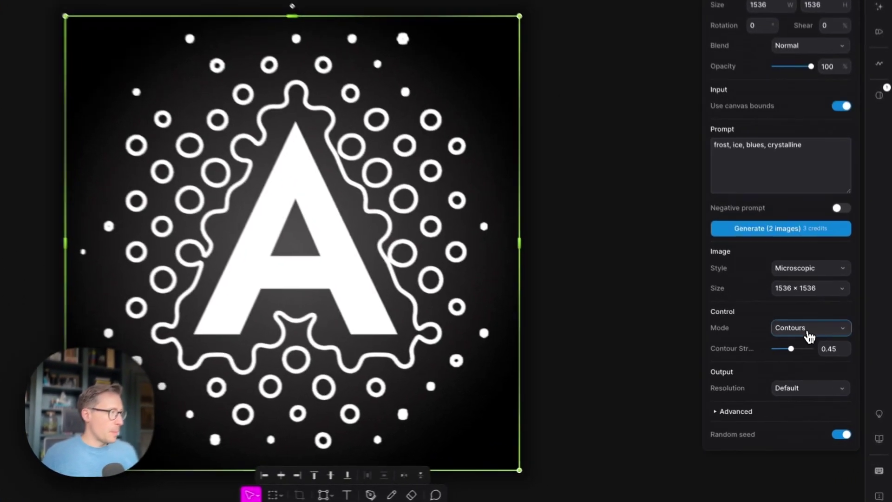
left_click(822, 349)
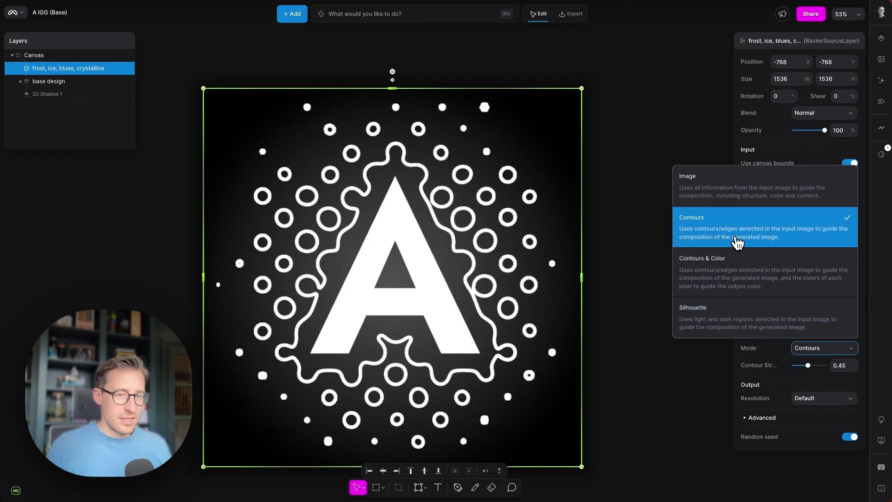
left_click(737, 242)
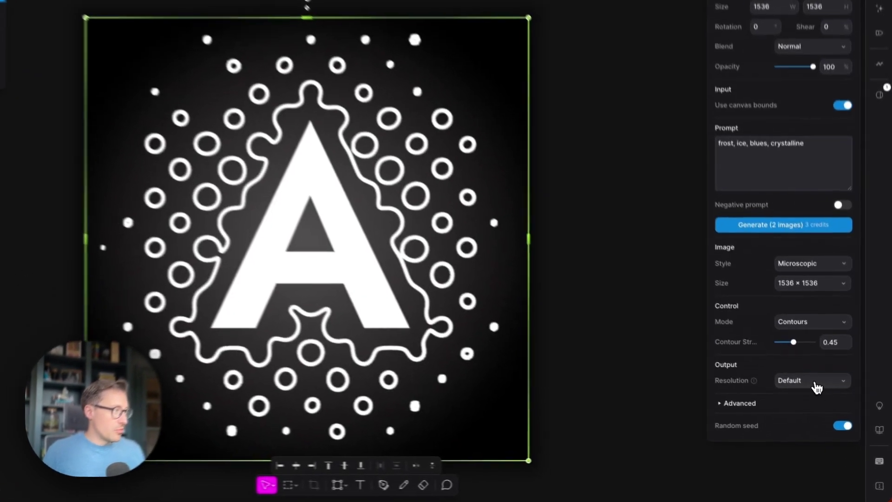
Step: Set output resolution to Boost 2x and review advanced settings: guidance 7, 20 steps
left_click(827, 400)
left_click(827, 431)
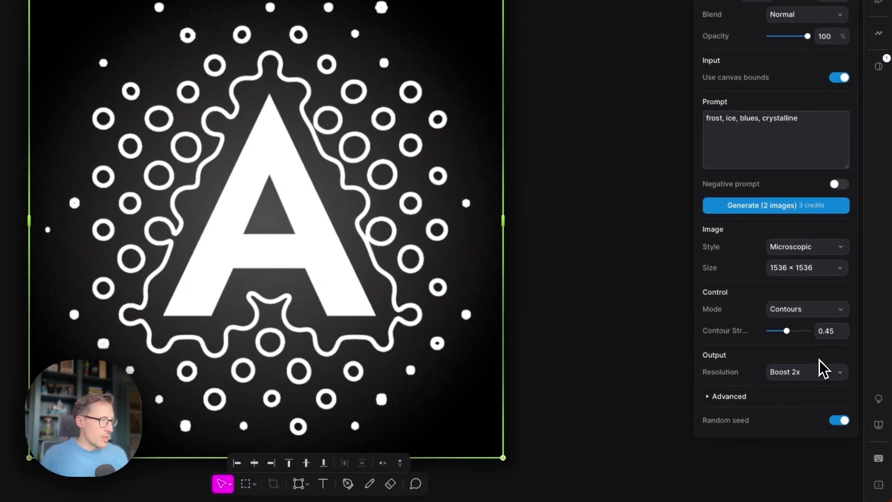
left_click(737, 400)
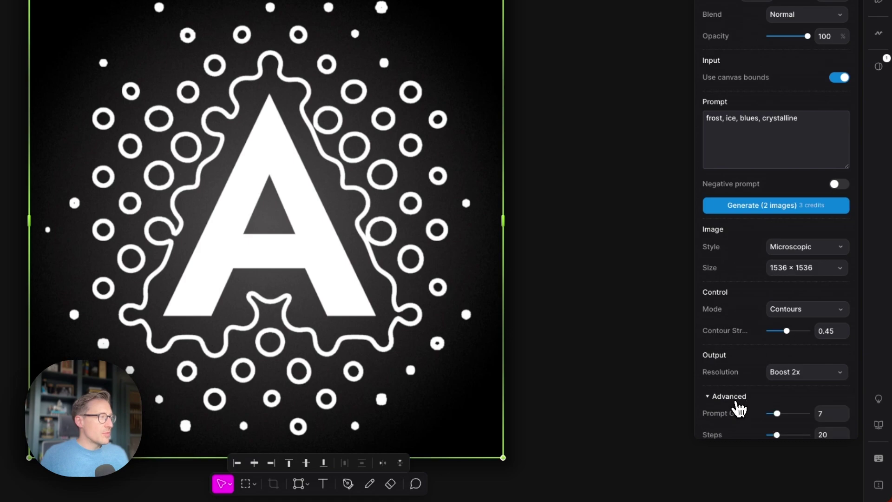
scroll(734, 407, "down", 2)
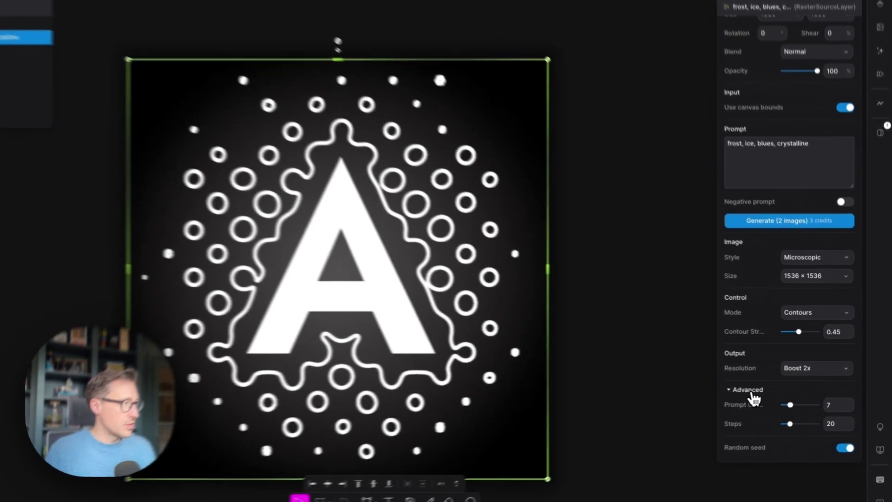
Step: Generate two frost images and apply the second result to the canvas
left_click(765, 388)
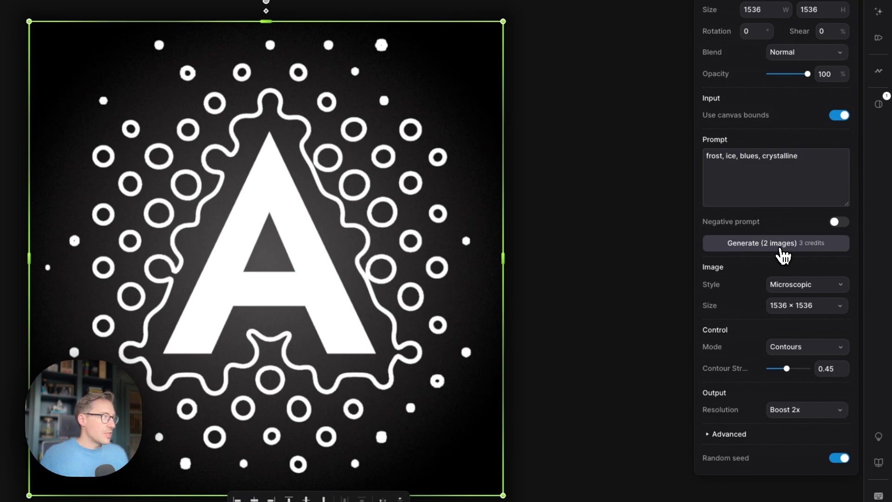
left_click(783, 251)
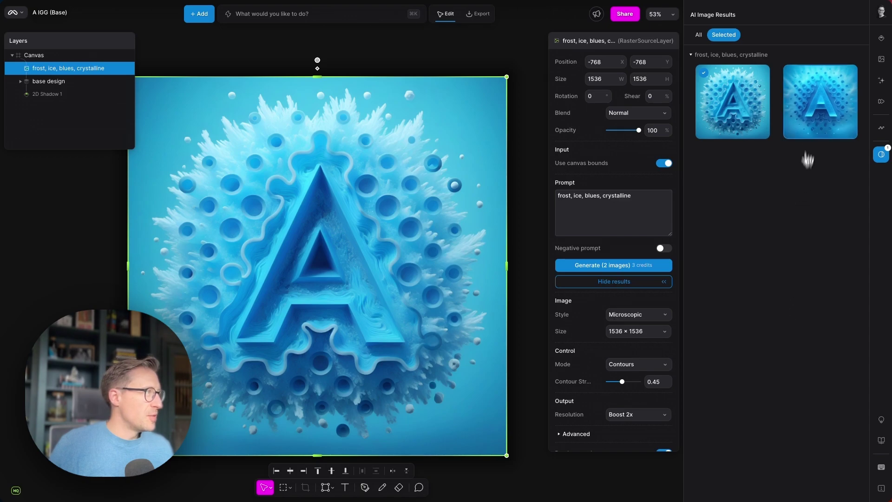
left_click(818, 114)
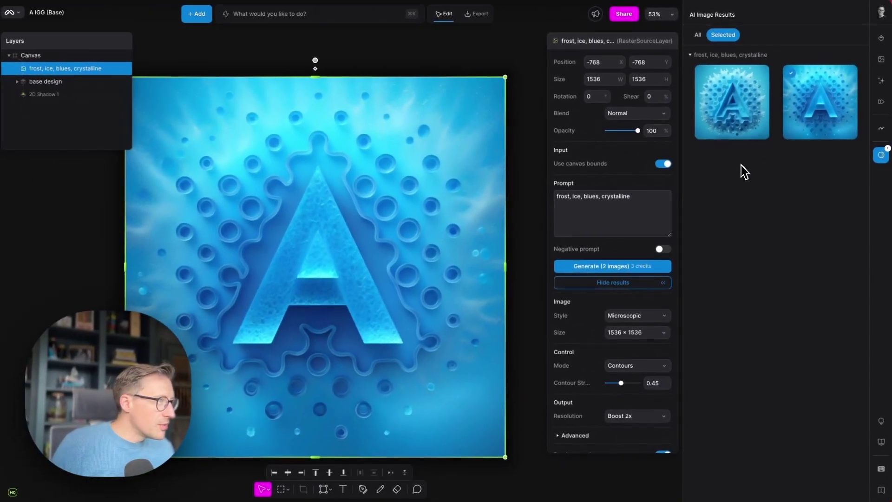
Step: Apply the first generated frost result to the canvas
scroll(405, 197, "up", 5)
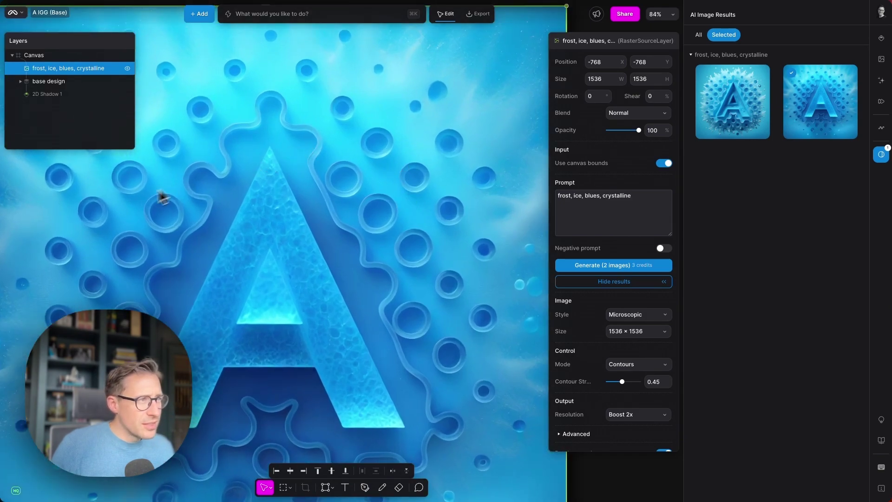
scroll(104, 257, "down", 4)
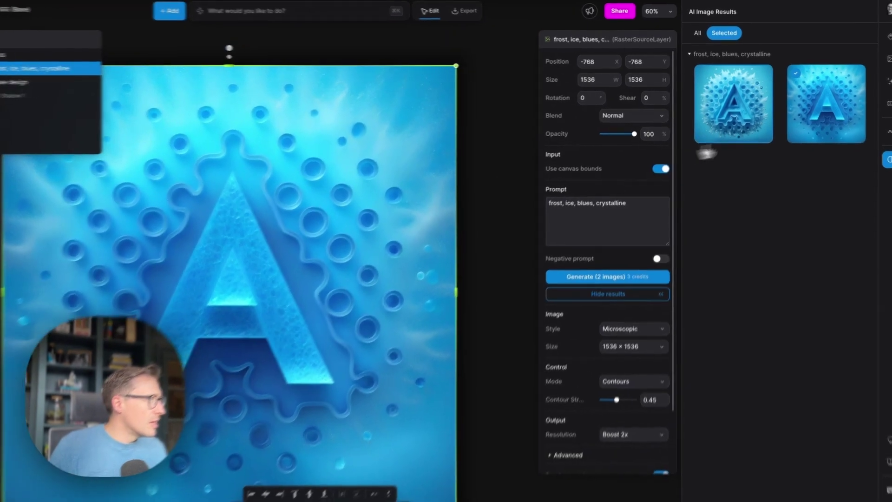
left_click(750, 114)
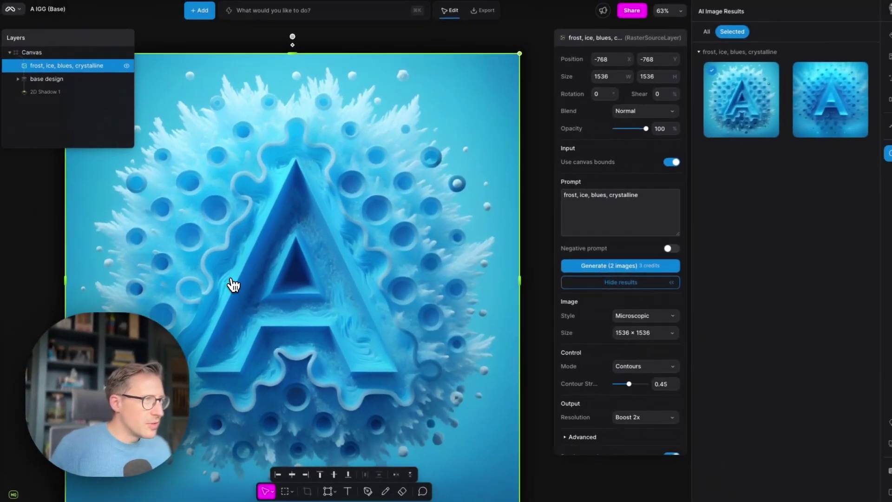
Step: Zoom and pan to inspect the frost detail, then hide the frost layer
scroll(232, 284, "up", 2)
scroll(232, 284, "up", 2)
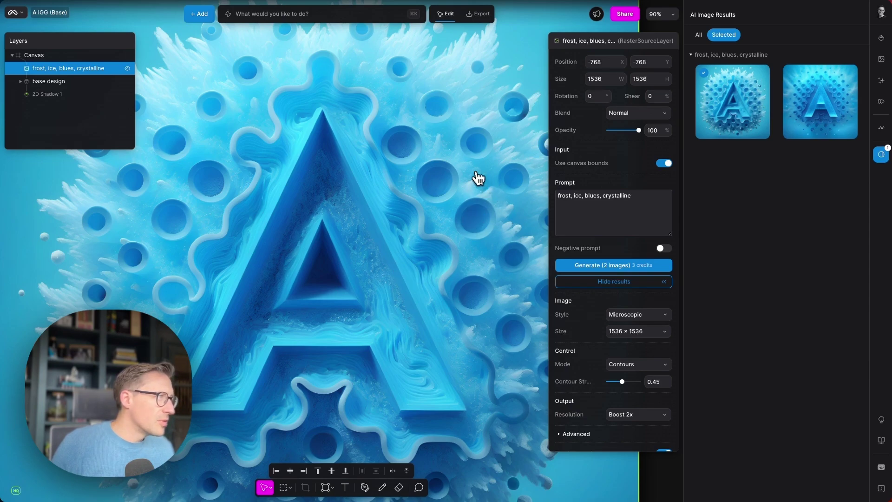
scroll(450, 113, "up", 3)
scroll(450, 113, "right", 3)
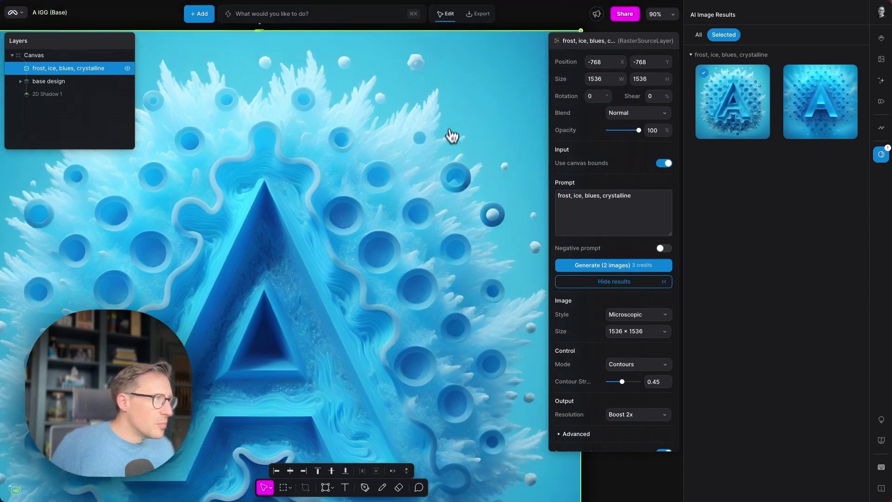
scroll(452, 136, "down", 3)
scroll(452, 136, "left", 2)
scroll(449, 149, "down", 5)
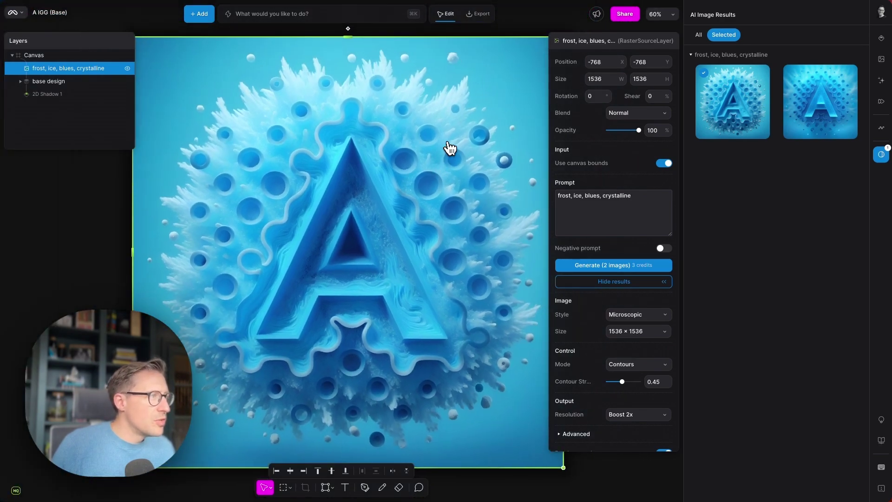
scroll(362, 233, "up", 5)
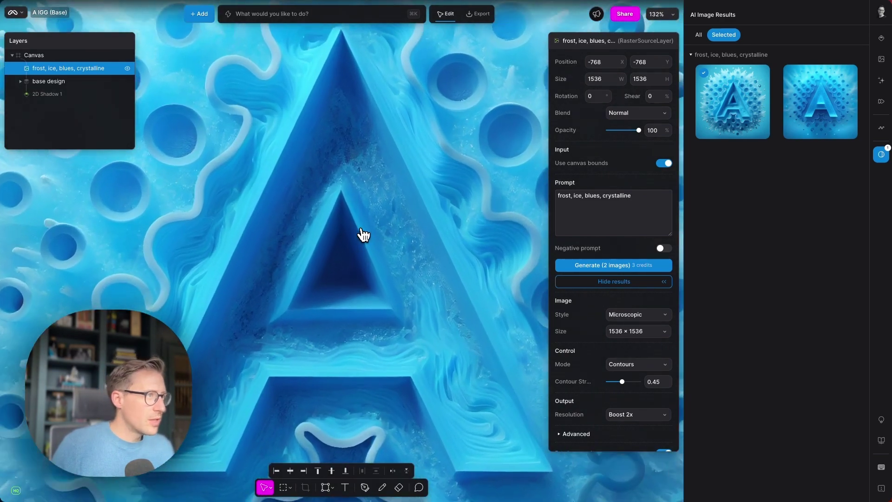
scroll(363, 234, "left", 10)
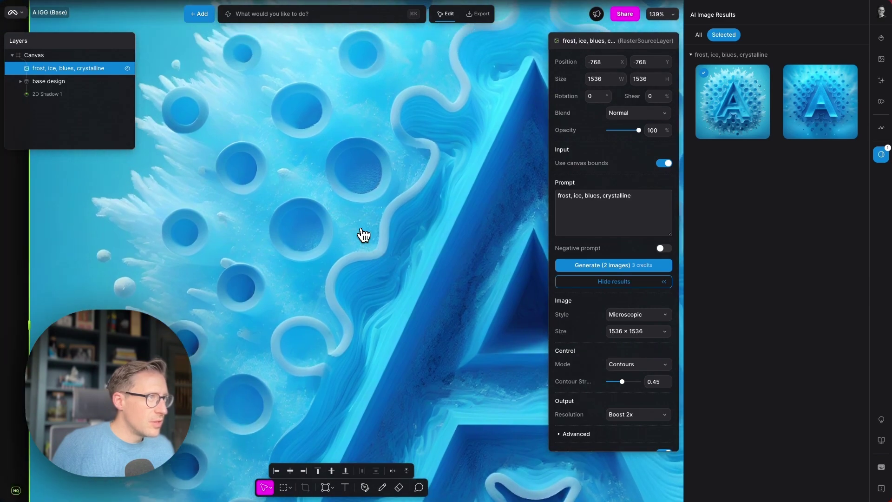
left_click(128, 69)
left_click(128, 70)
left_click(129, 69)
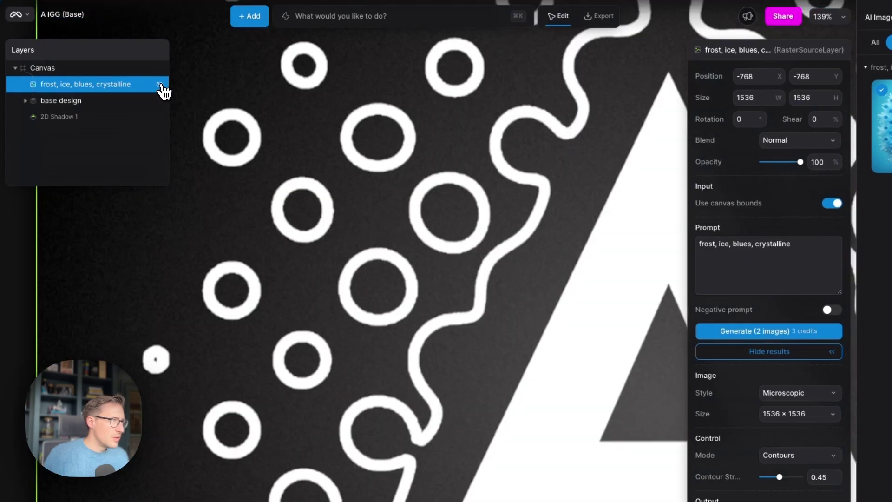
left_click(162, 86)
left_click(162, 86)
left_click(162, 86)
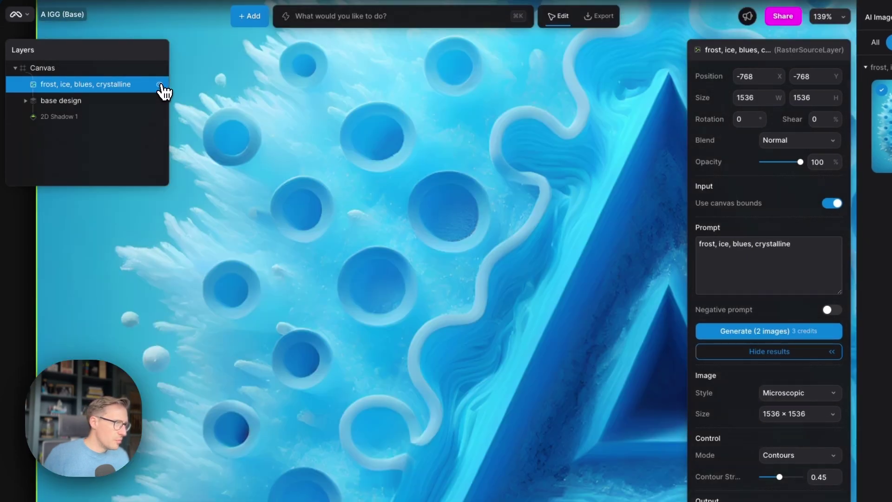
left_click(162, 86)
left_click(162, 86)
left_click(162, 86)
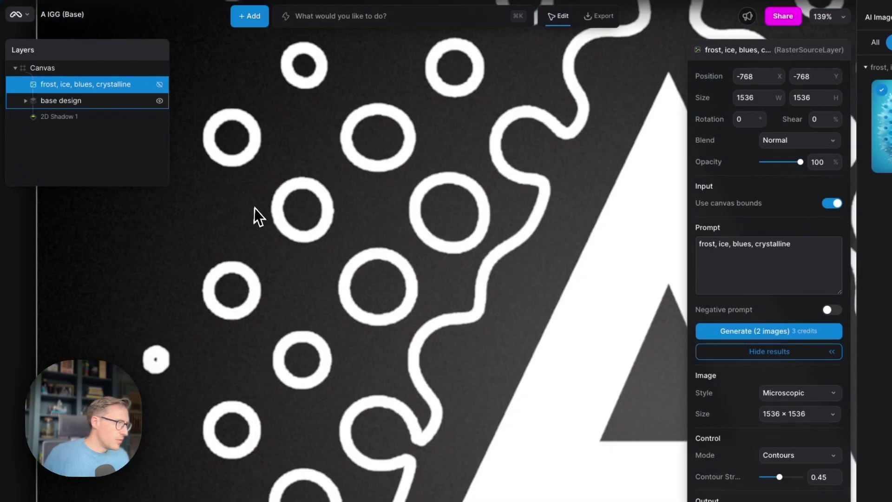
scroll(258, 211, "down", 3)
scroll(257, 211, "down", 3)
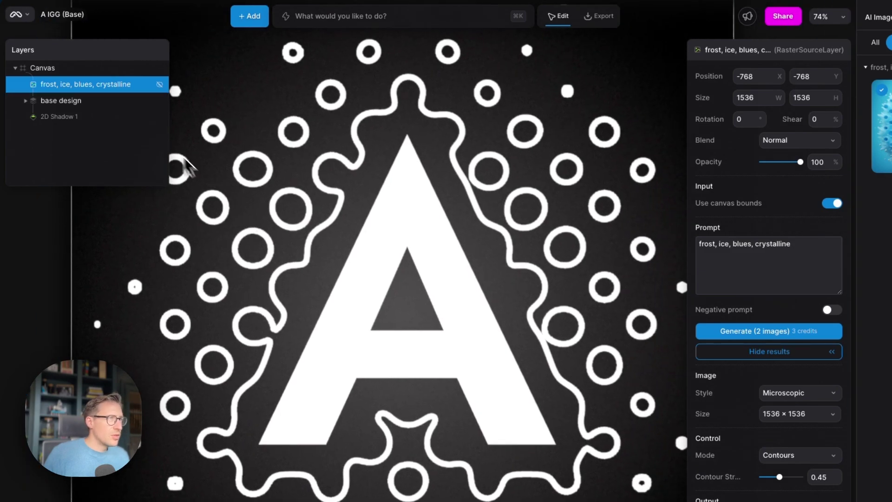
left_click(162, 86)
left_click(162, 86)
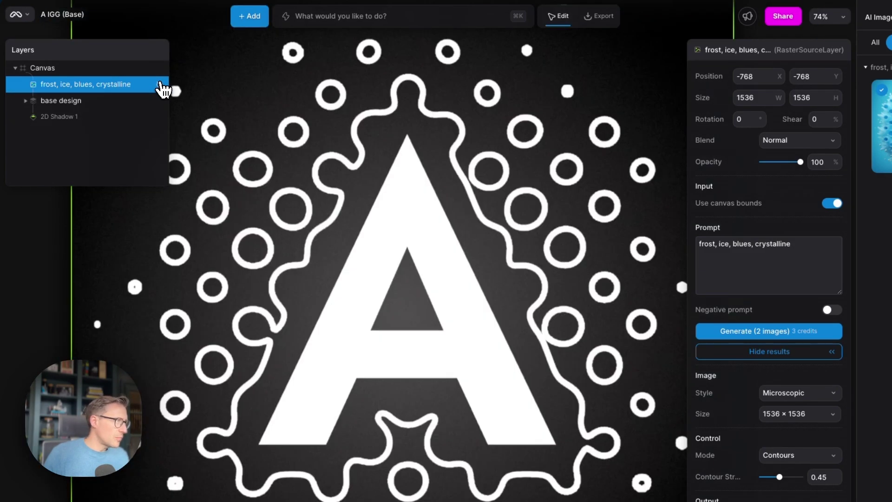
left_click(161, 84)
left_click(162, 86)
left_click(162, 87)
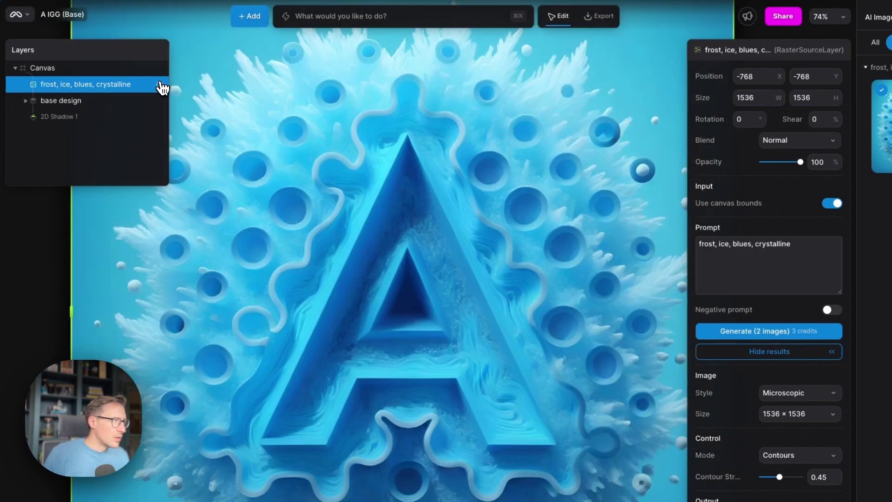
left_click(162, 86)
left_click(162, 88)
left_click(163, 88)
left_click(163, 89)
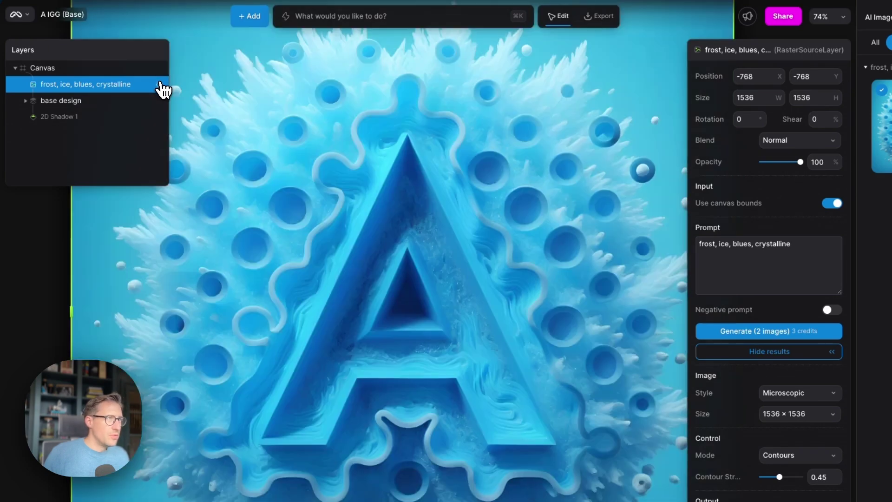
left_click(163, 88)
left_click(163, 88)
left_click(163, 89)
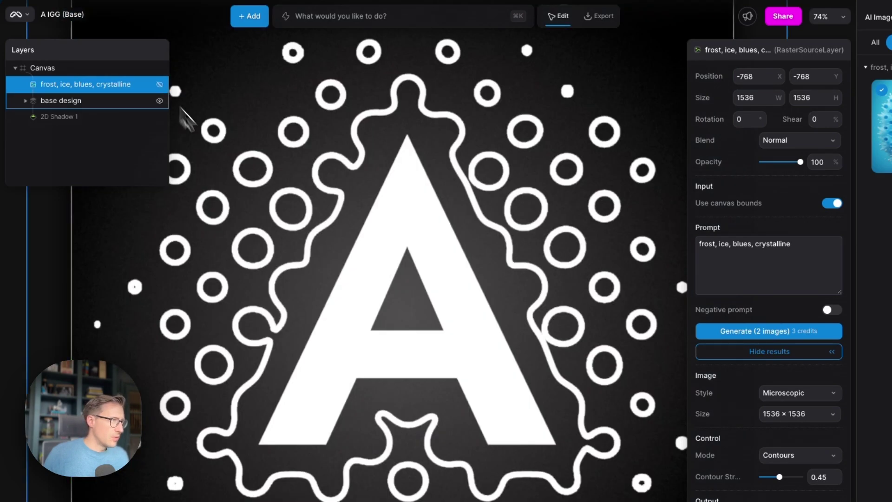
left_click(163, 88)
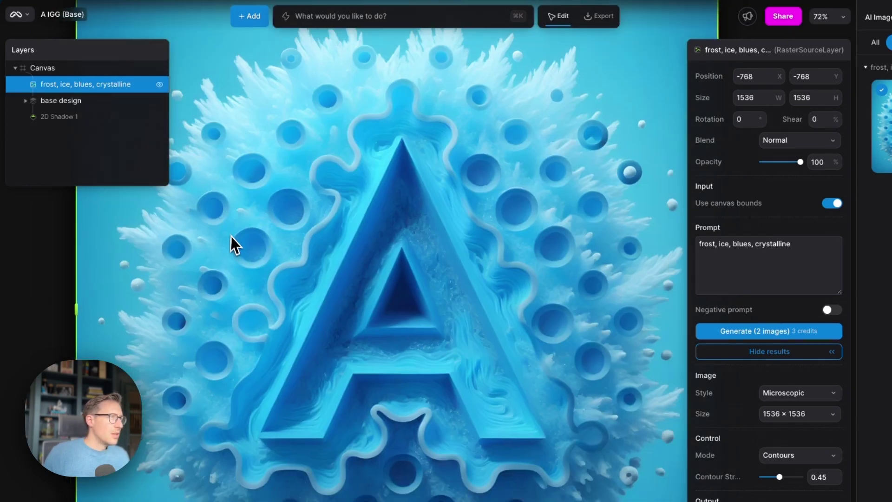
scroll(233, 239, "down", 3)
scroll(233, 239, "up", 2)
scroll(233, 239, "left", 2)
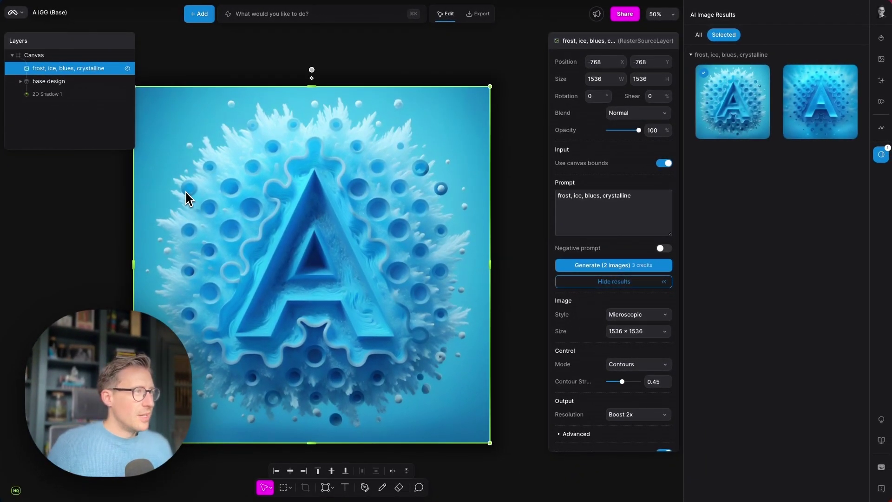
scroll(186, 192, "left", 2)
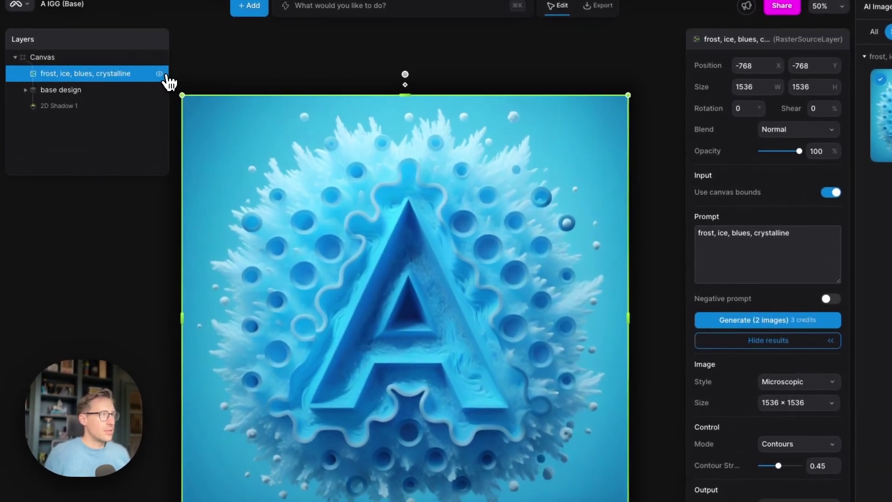
Step: Hide the 'frost, ice, blues, crystalline' layer to reveal the black-and-white base design
left_click(127, 67)
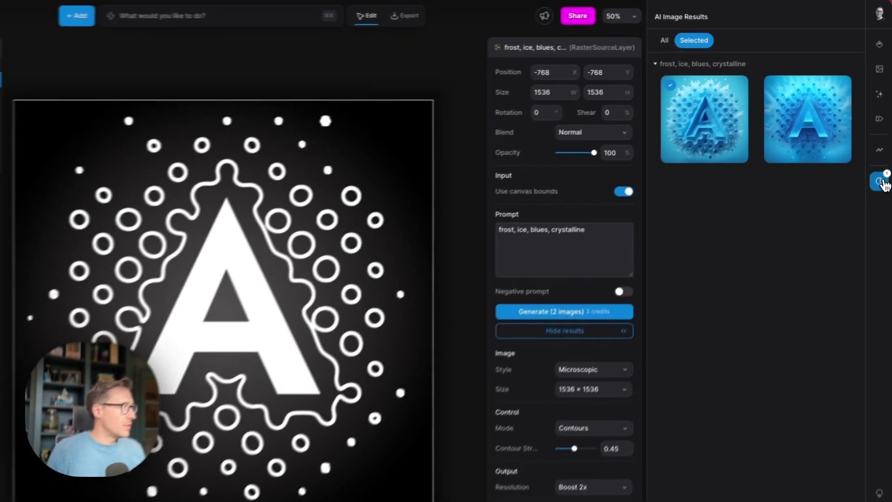
left_click(881, 83)
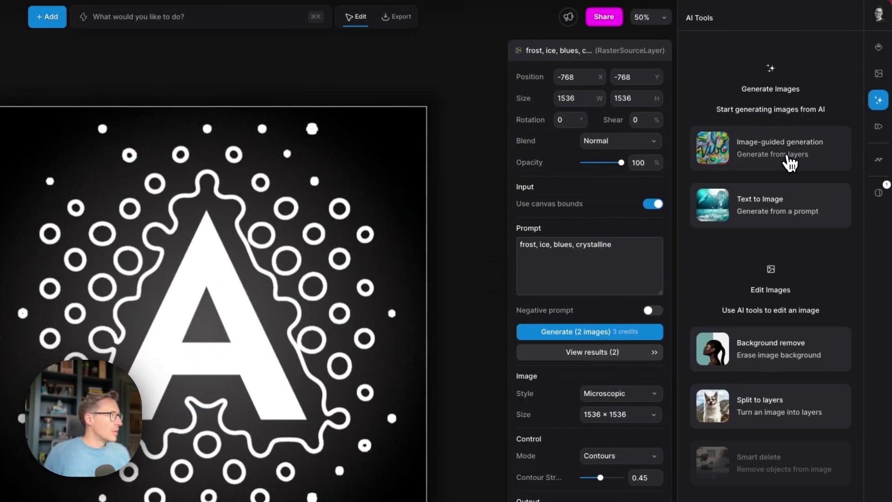
Step: Add an image-guided generation prompted '3D Typography, marbled clay, bright colors' with negative prompt on
left_click(791, 163)
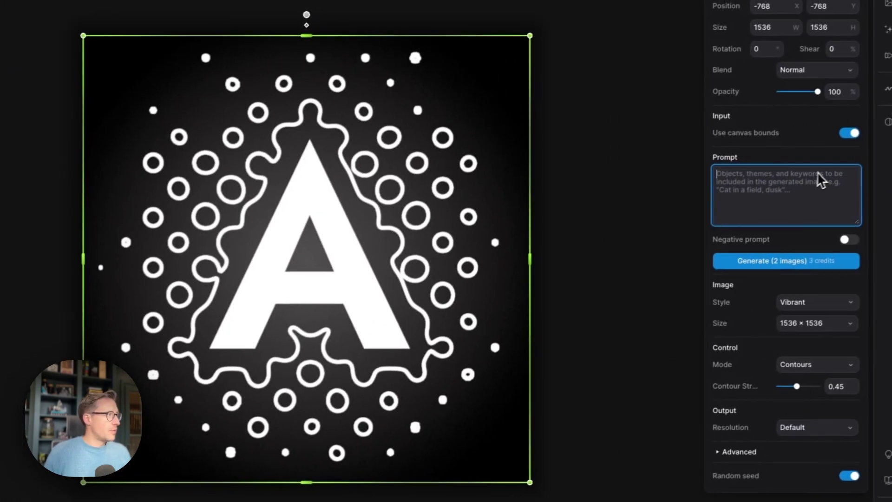
left_click(772, 192)
type("3D Typography, marbled clay, bright colors")
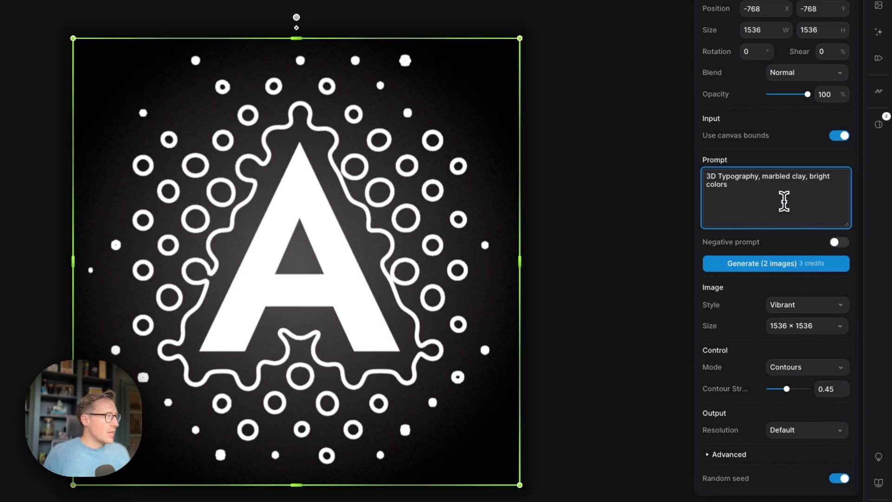
left_click(837, 244)
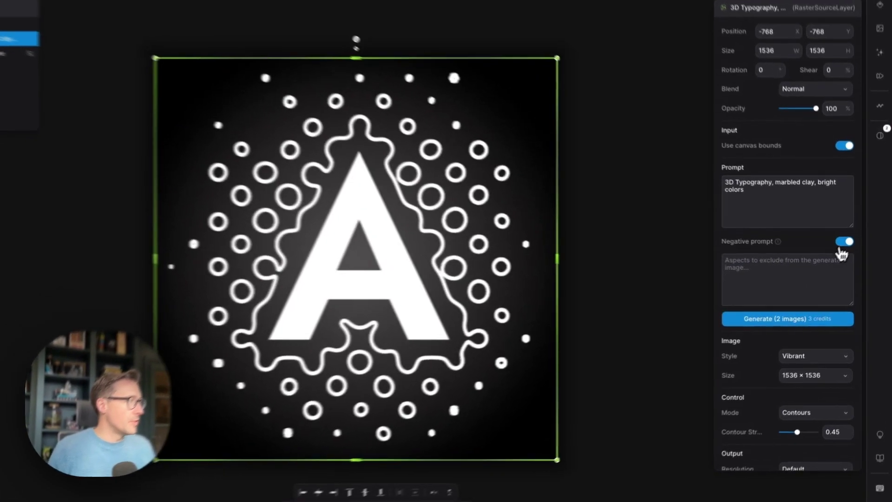
Step: Turn the negative prompt off and choose the Plastic style for the clay layer
left_click(843, 242)
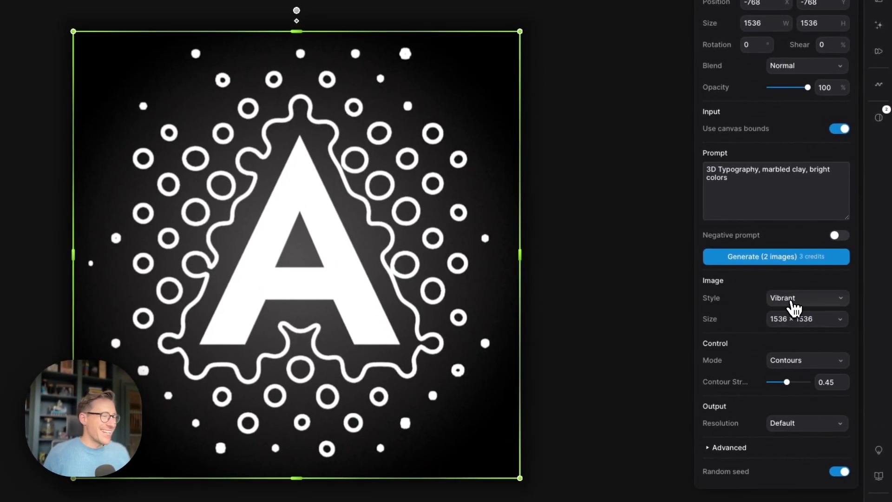
left_click(796, 298)
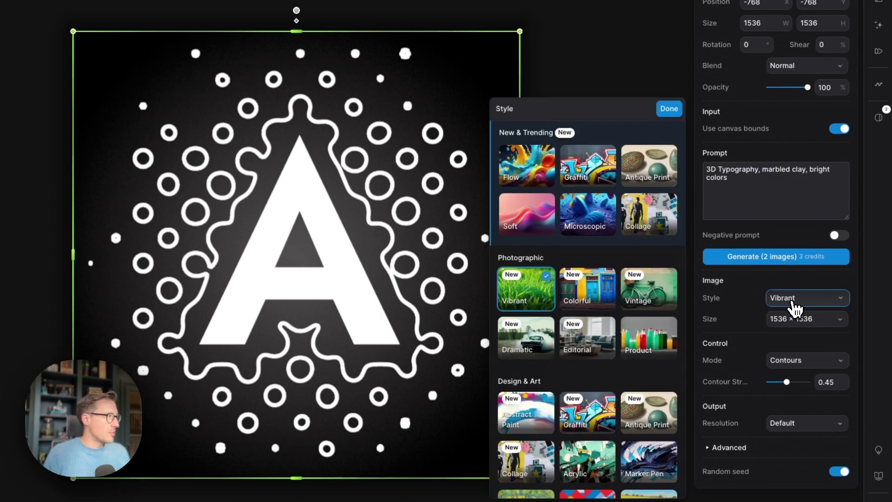
scroll(641, 302, "down", 1)
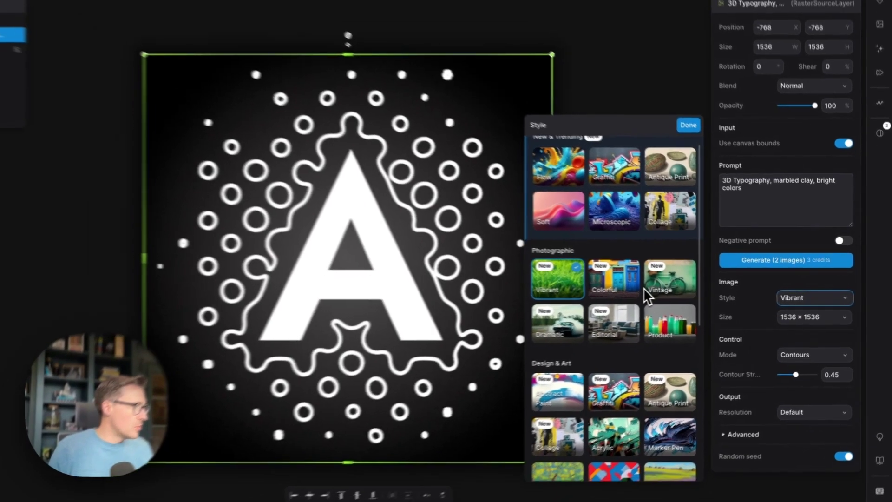
scroll(645, 297, "down", 3)
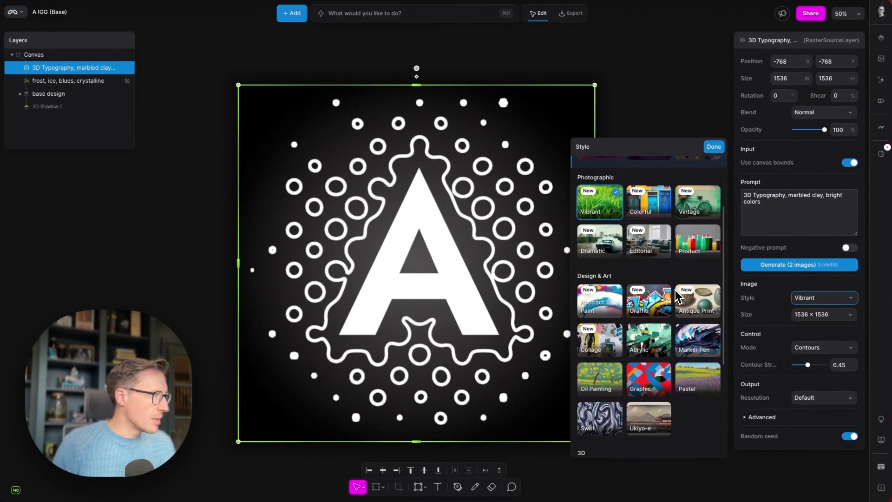
scroll(676, 291, "down", 3)
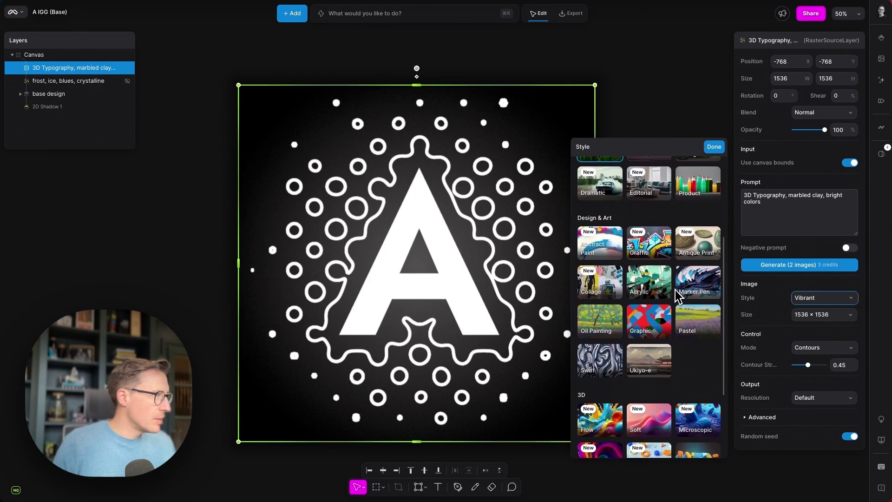
scroll(678, 295, "down", 5)
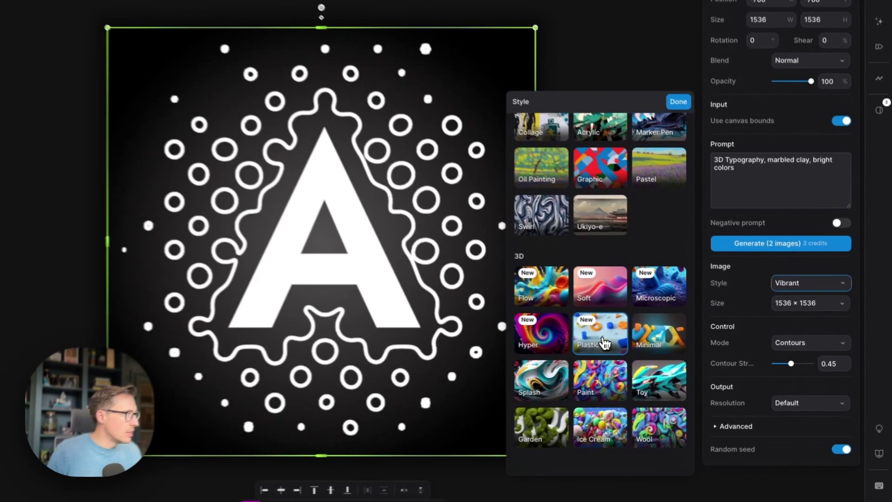
left_click(604, 343)
left_click(769, 265)
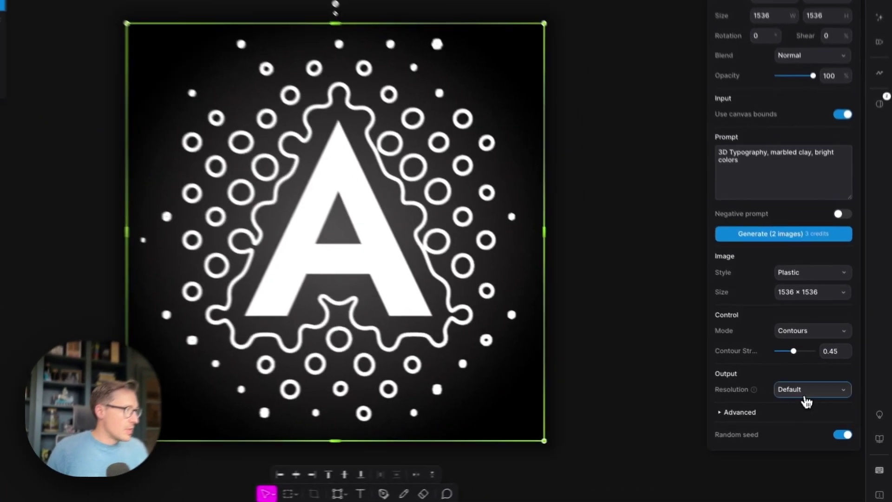
Step: Set the output resolution to Boost 2x and generate two clay images
left_click(824, 397)
left_click(809, 427)
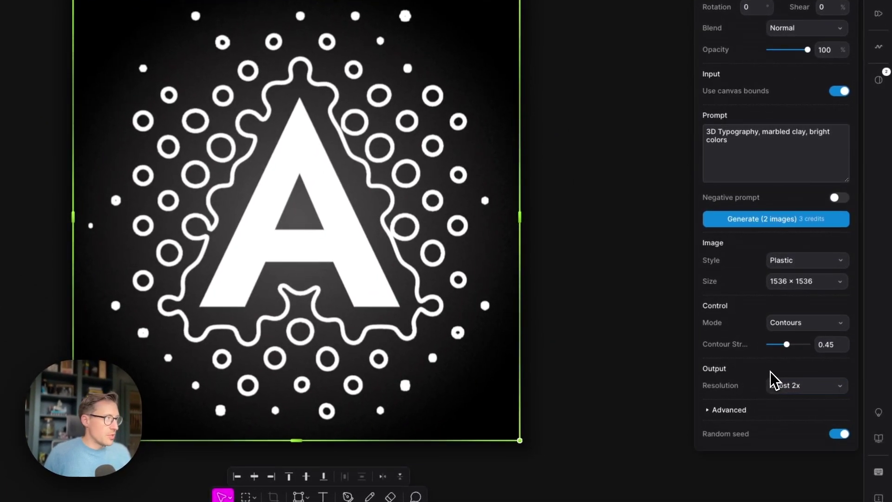
left_click(792, 221)
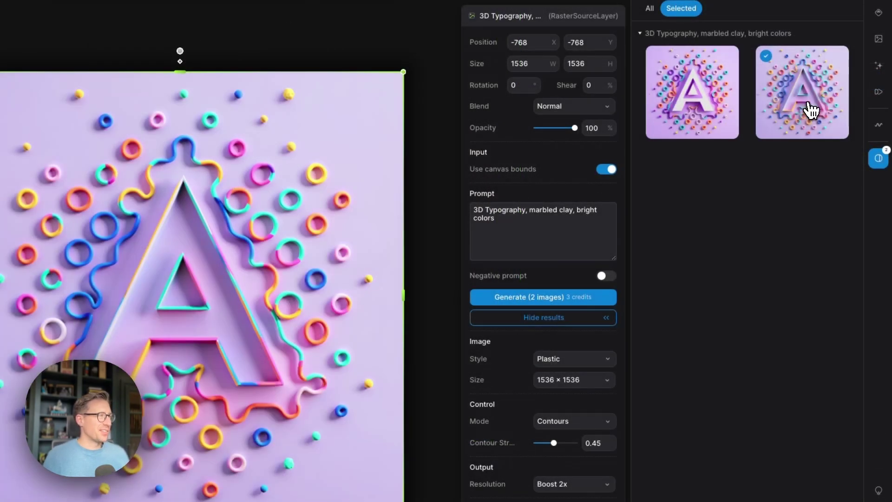
Step: Preview the first clay result, then apply the second one and zoom in to inspect it
left_click(718, 118)
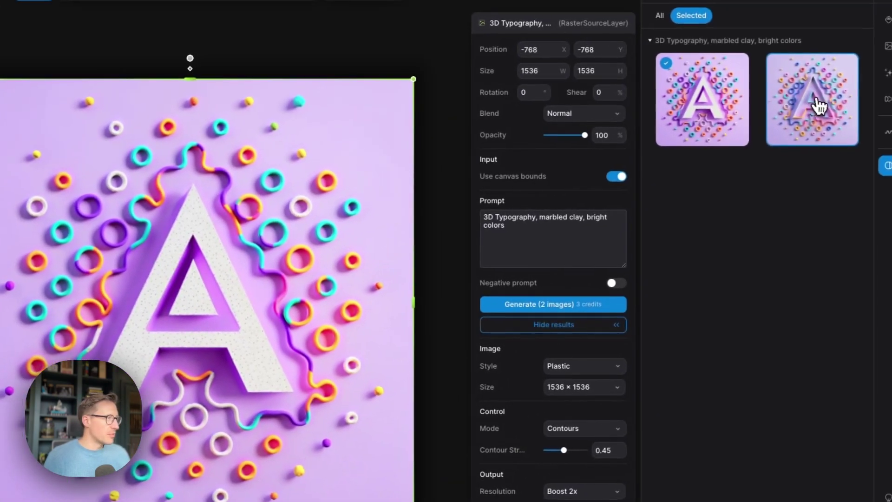
left_click(825, 109)
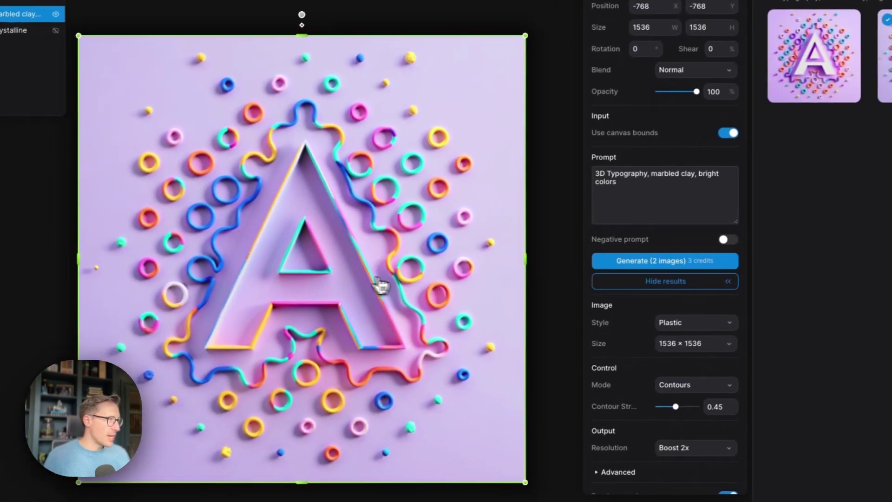
scroll(357, 280, "up", 3)
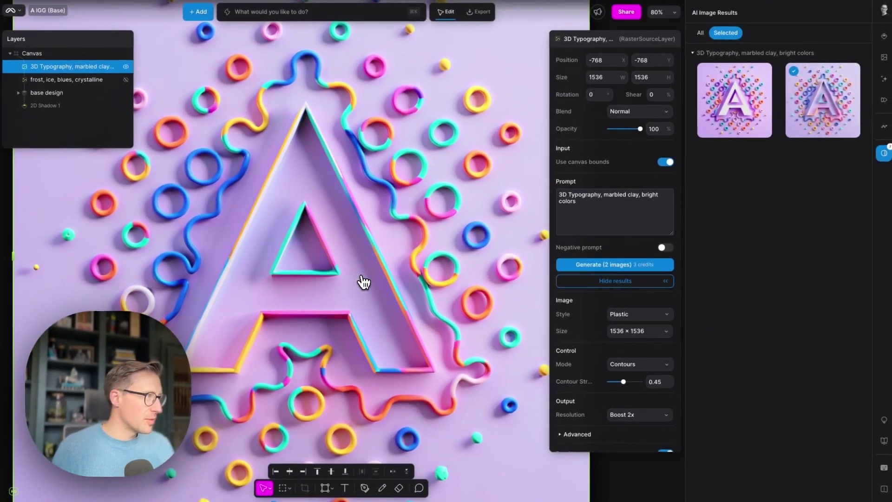
scroll(364, 282, "up", 4)
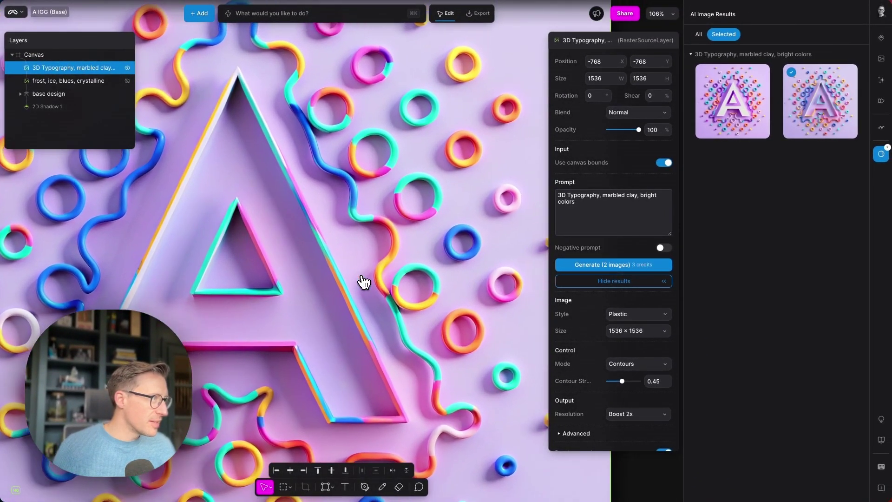
scroll(364, 282, "left", 6)
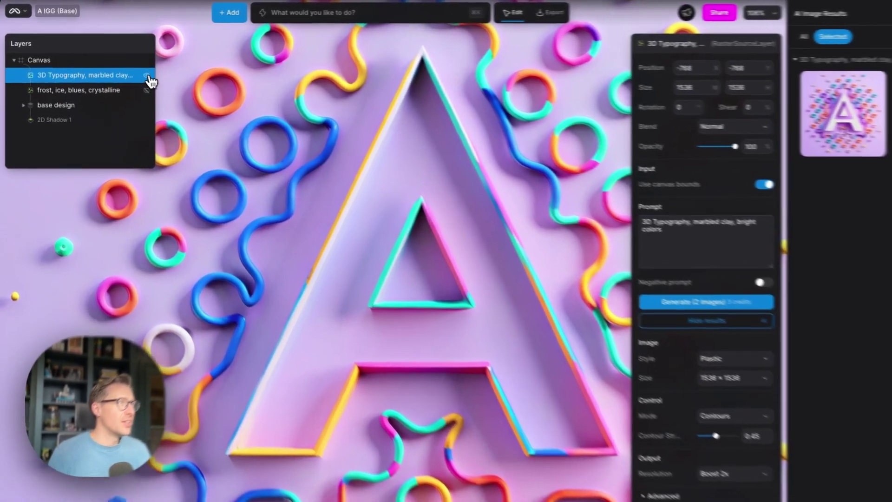
Step: Toggle the clay render's visibility repeatedly to compare it with the base design, then zoom out
left_click(126, 68)
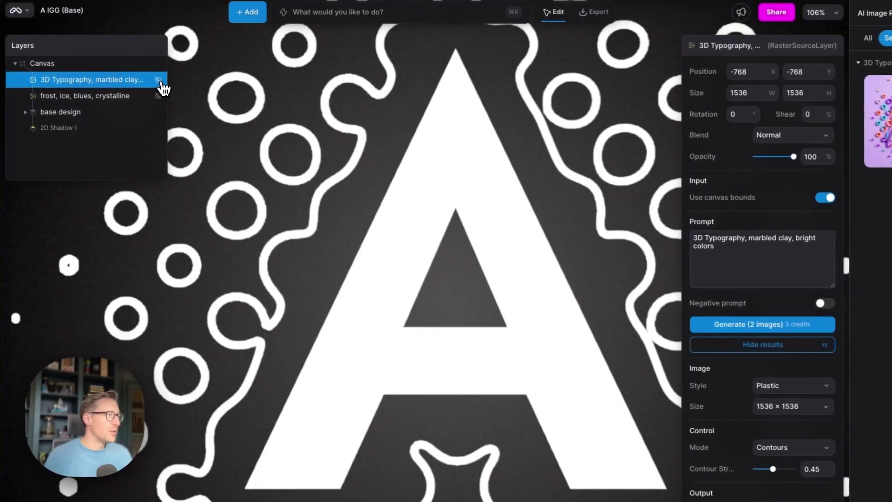
left_click(127, 67)
left_click(160, 81)
left_click(160, 81)
left_click(160, 81)
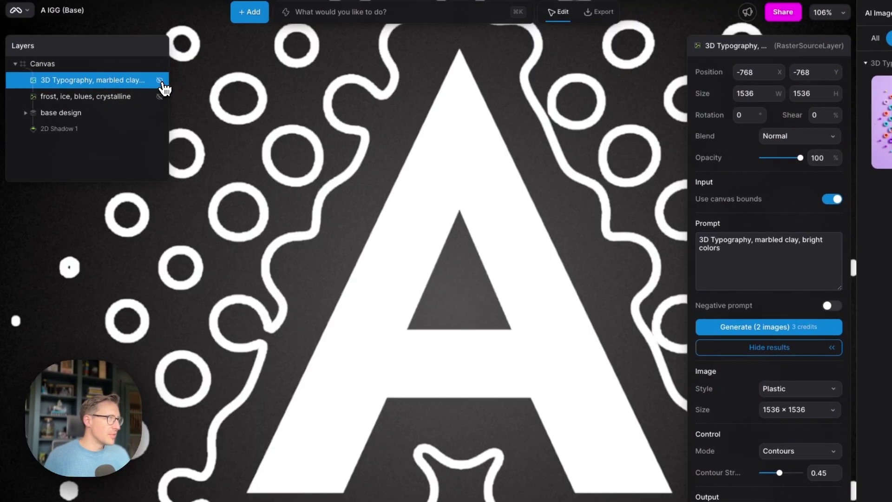
left_click(161, 82)
left_click(161, 81)
left_click(160, 82)
left_click(160, 82)
left_click(160, 82)
scroll(336, 255, "down", 3)
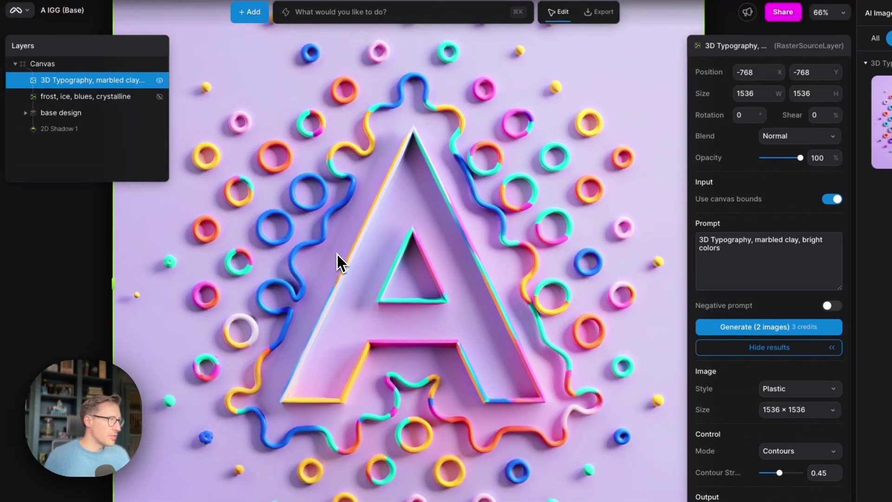
scroll(336, 255, "down", 1)
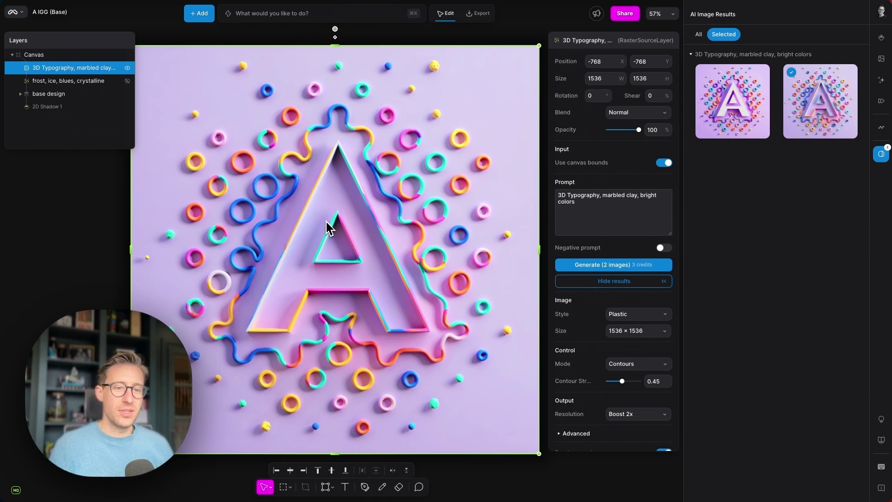
Step: Select the frost layer, hide the clay layer, and add a new Image-guided generation layer
left_click(323, 228)
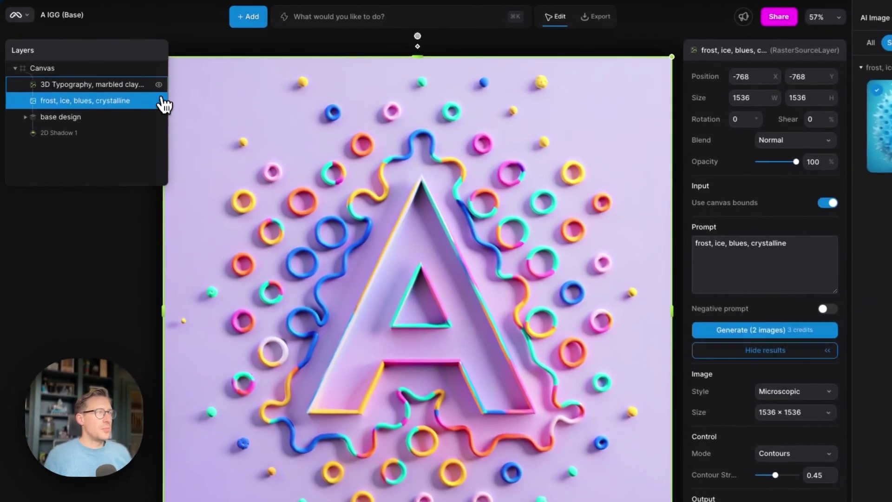
left_click(158, 85)
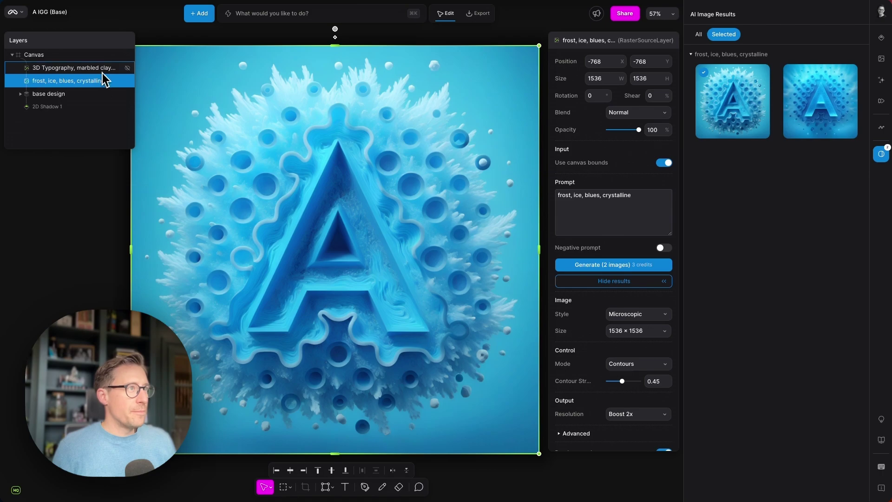
left_click(881, 80)
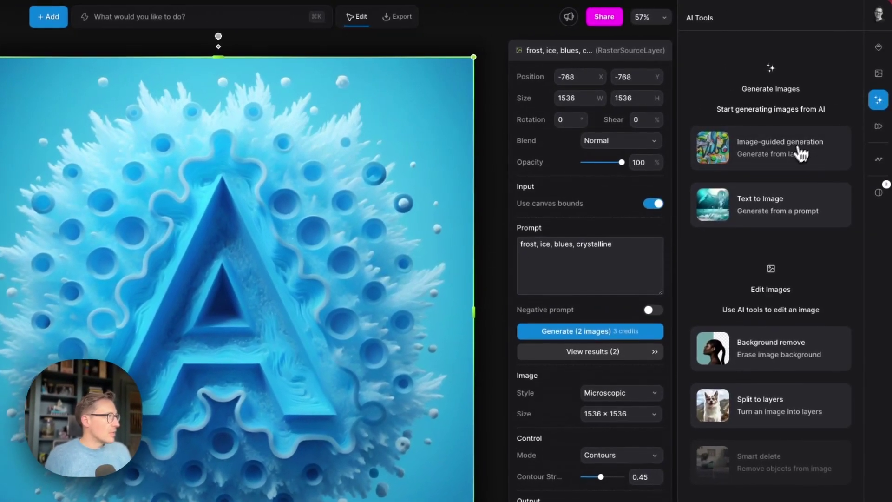
left_click(799, 152)
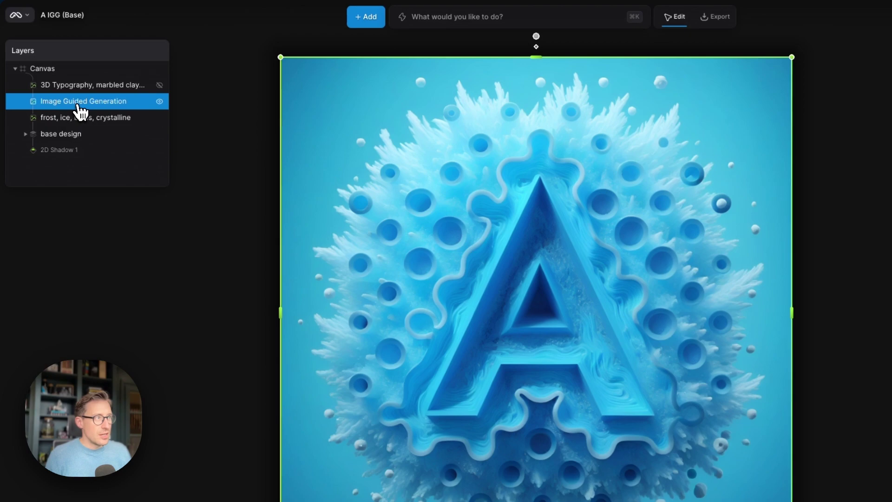
Step: Keep the marbled clay layer hidden and reselect the new Image Guided Generation layer
left_click(101, 89)
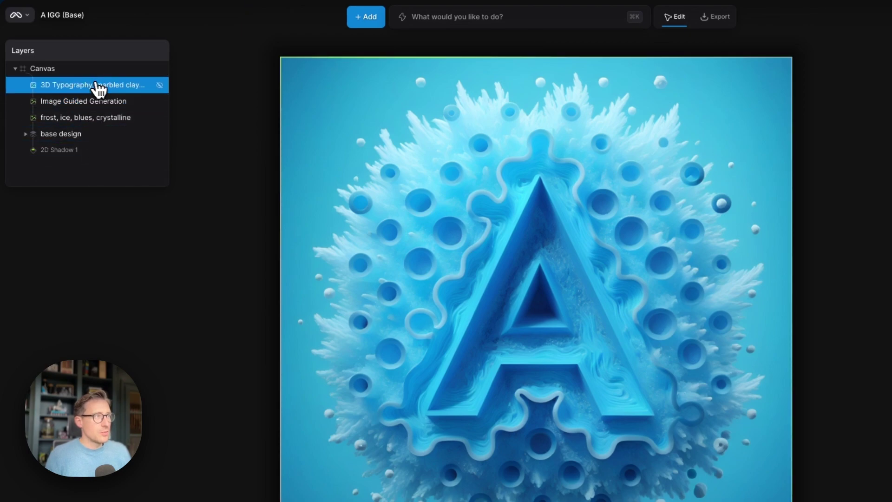
left_click(160, 86)
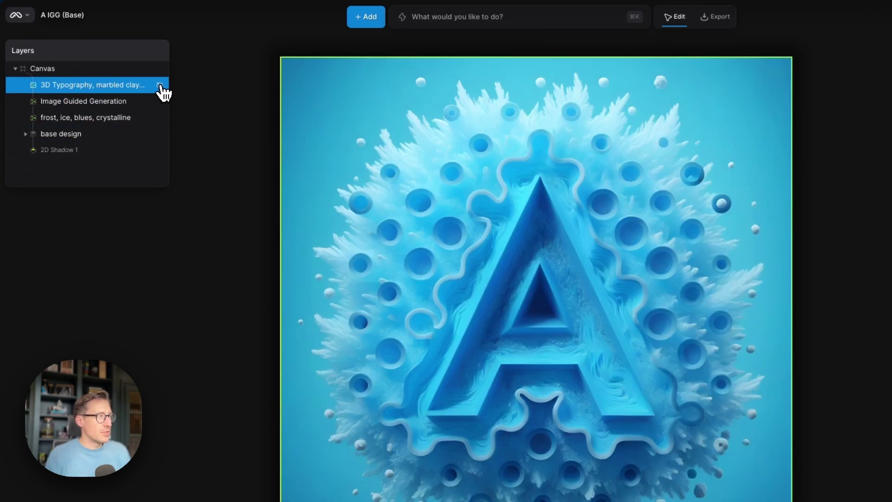
left_click(133, 102)
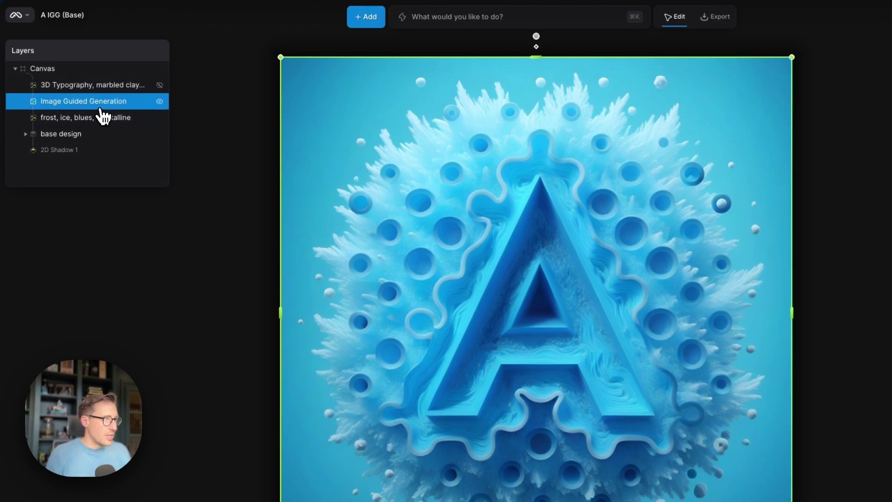
left_click(84, 120)
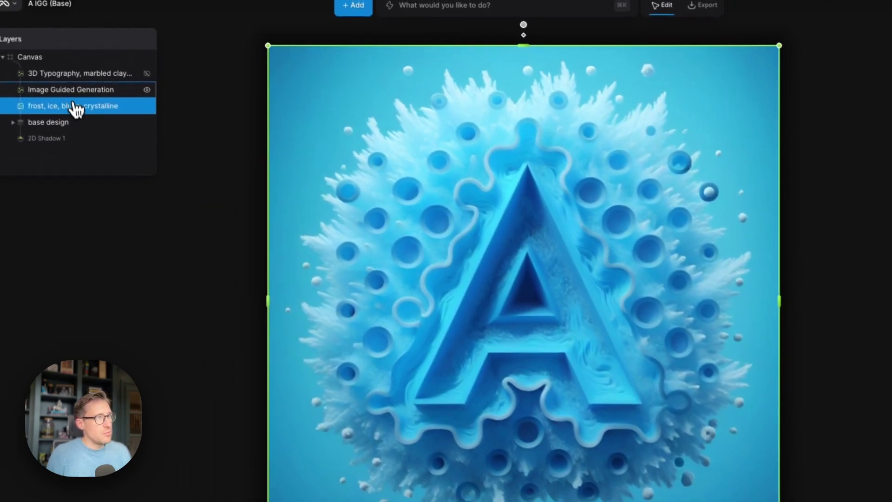
left_click(74, 93)
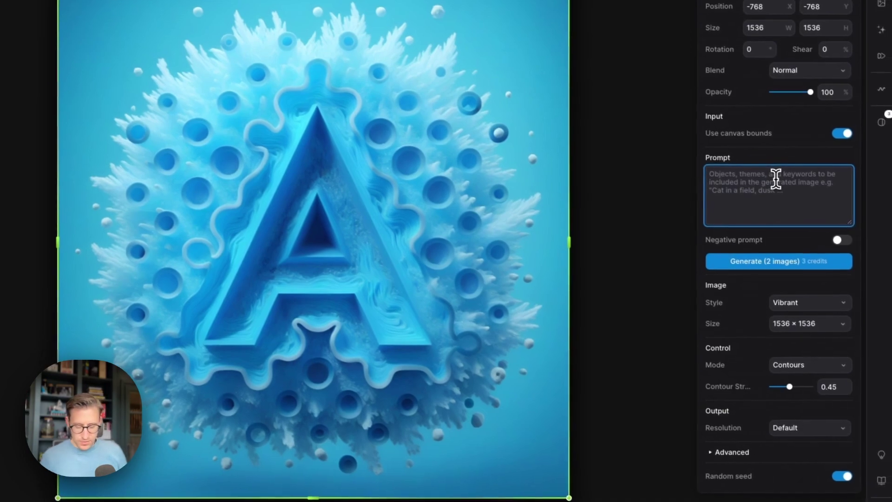
Step: Enter the prompt 'flowers' and choose the Antique Print style
left_click(773, 176)
type("flowers")
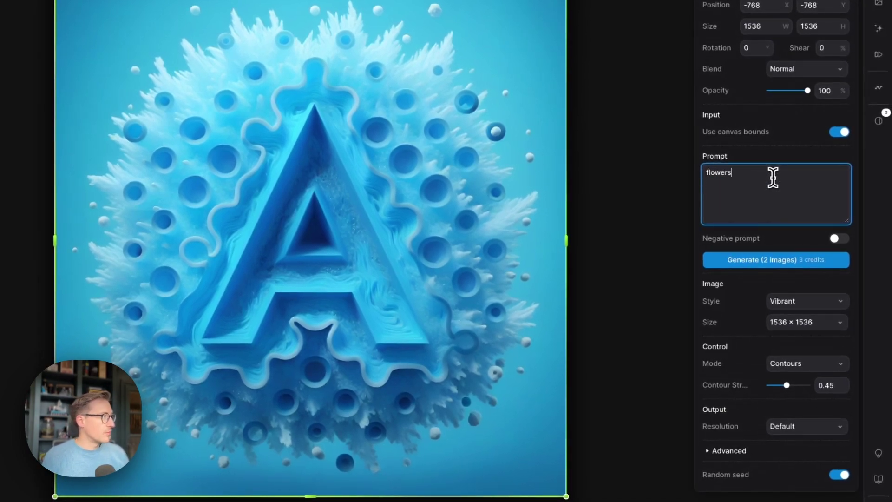
left_click(822, 301)
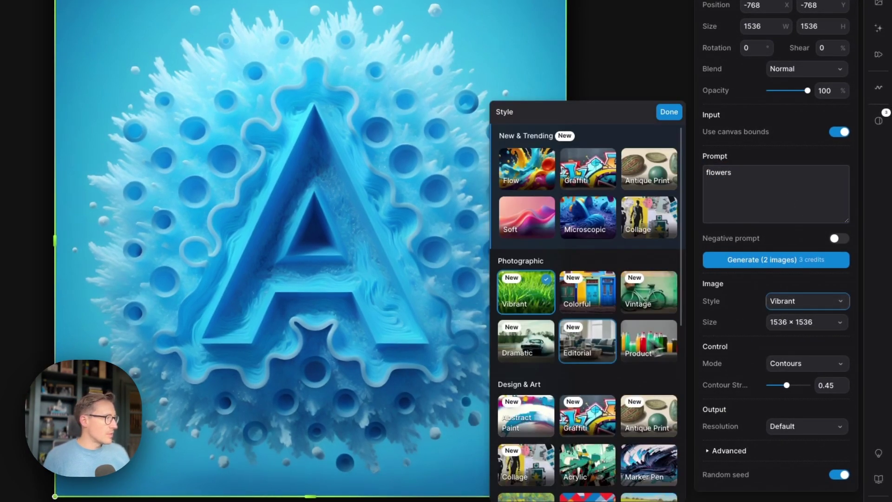
scroll(617, 330, "down", 3)
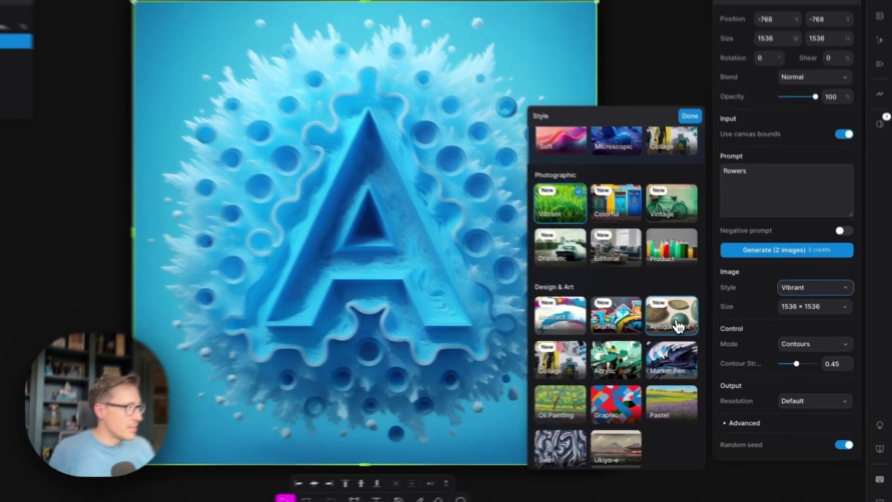
left_click(705, 332)
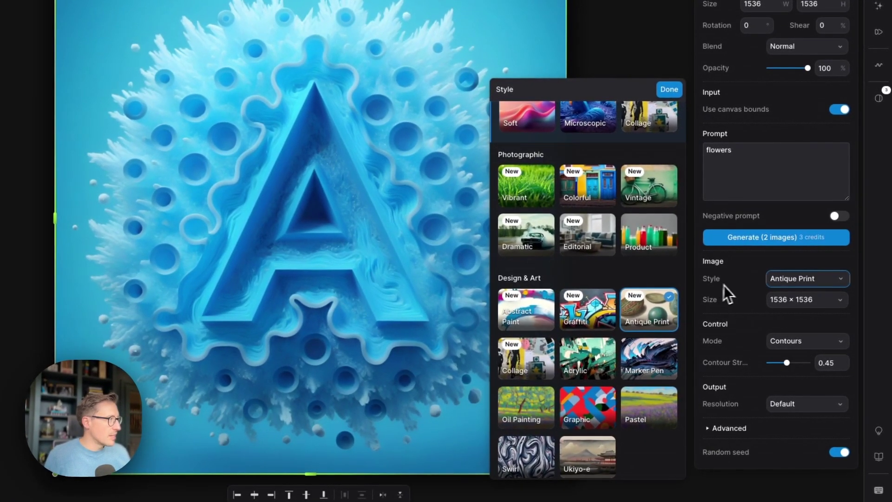
left_click(724, 285)
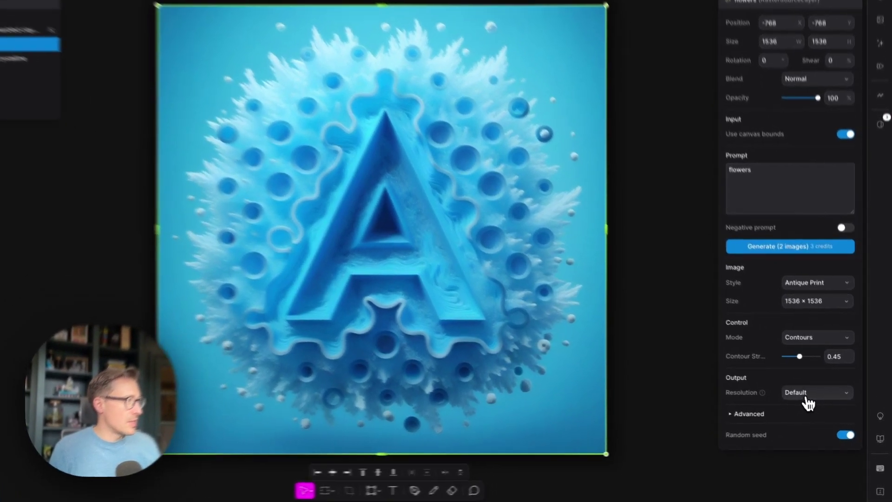
Step: Set the output resolution to Boost 2x and generate two flower images
left_click(807, 399)
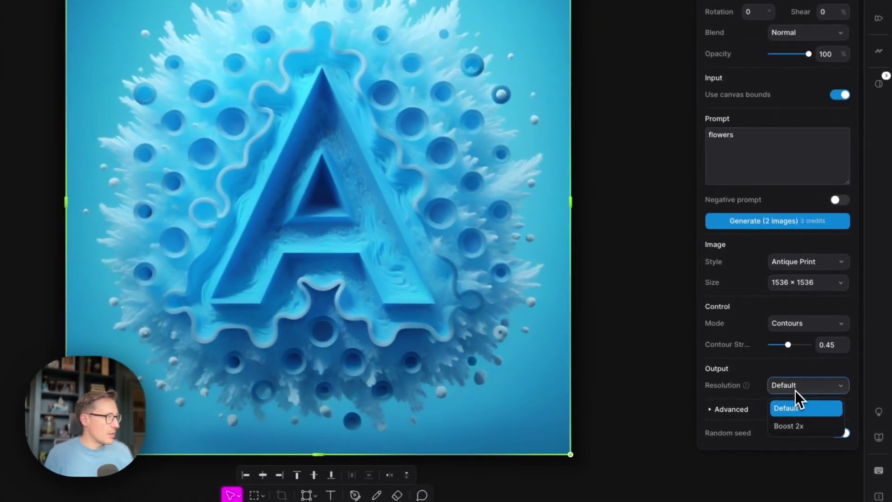
left_click(789, 426)
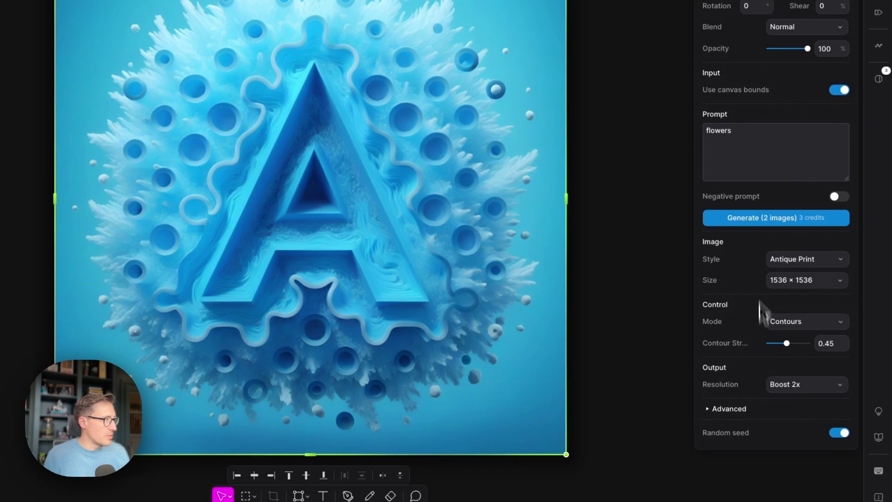
left_click(766, 221)
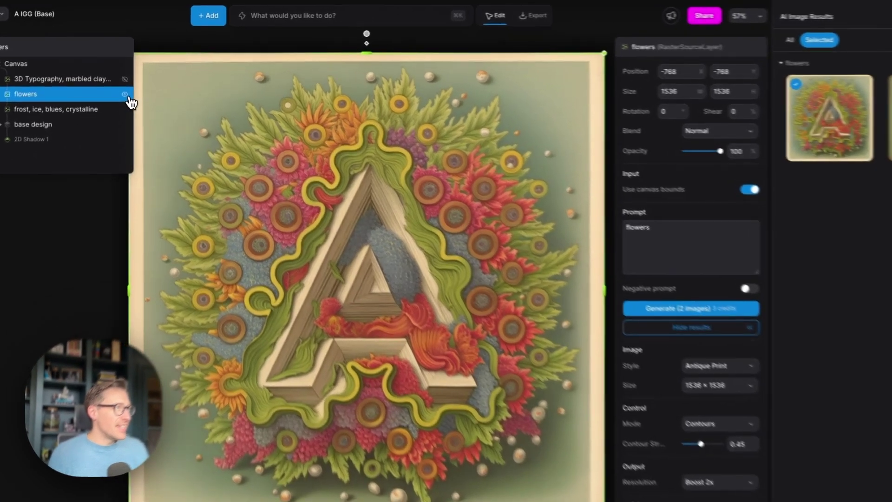
Step: Compare the flowers layer against the frost render, then flip between results, ending on the second
left_click(127, 80)
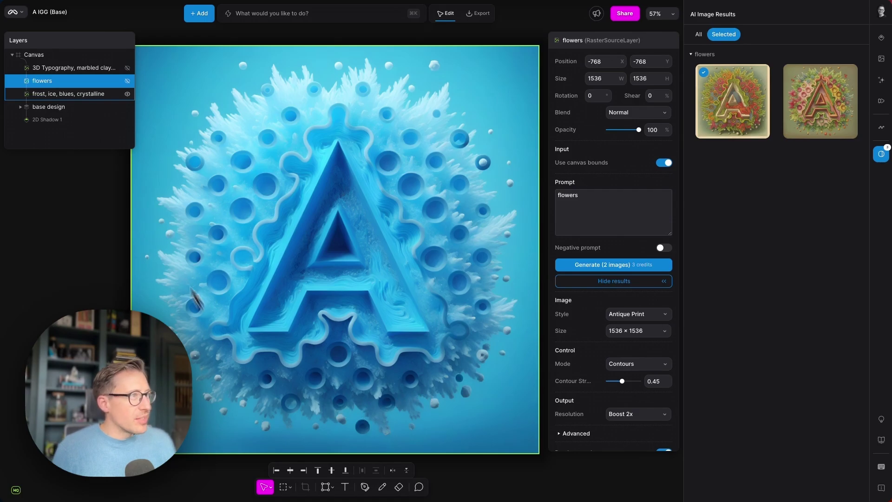
left_click(127, 81)
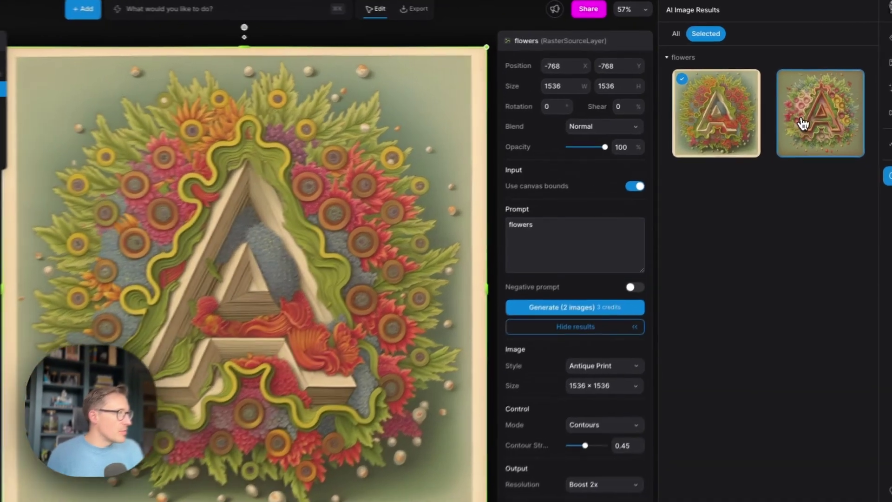
left_click(808, 110)
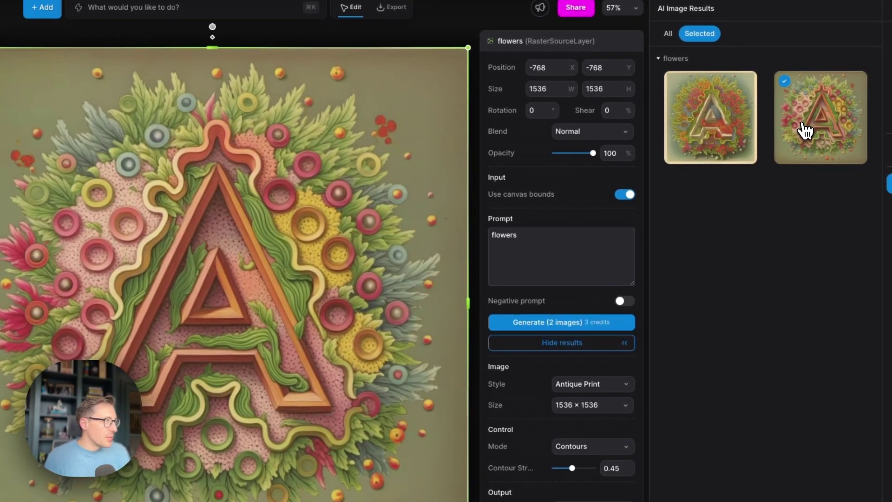
left_click(738, 133)
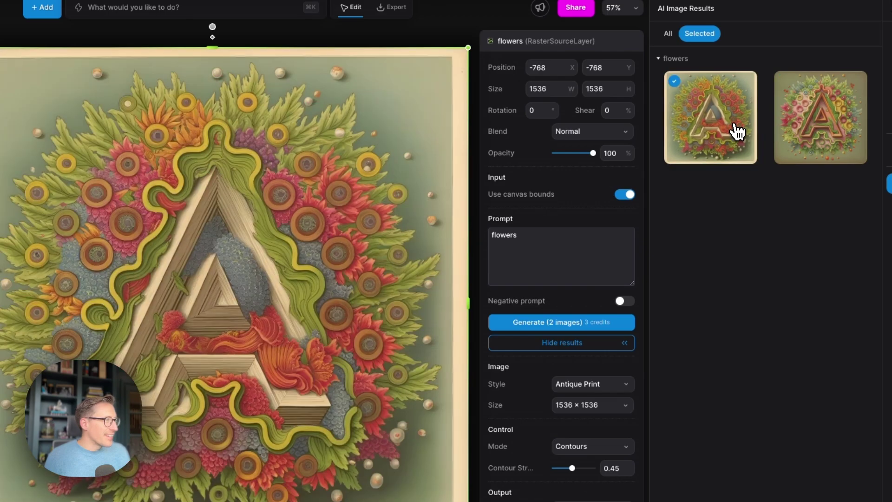
left_click(787, 130)
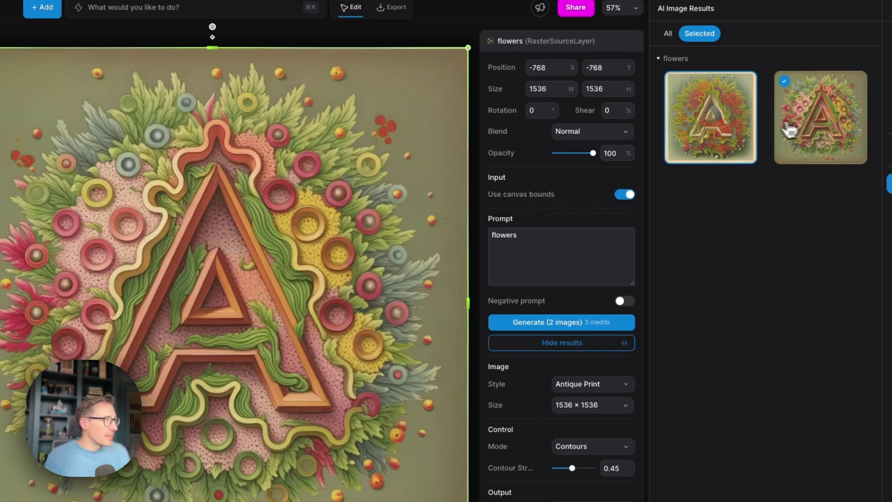
left_click(744, 131)
left_click(792, 132)
Step: Settle on the first Antique Print flowers result for the layer
left_click(750, 131)
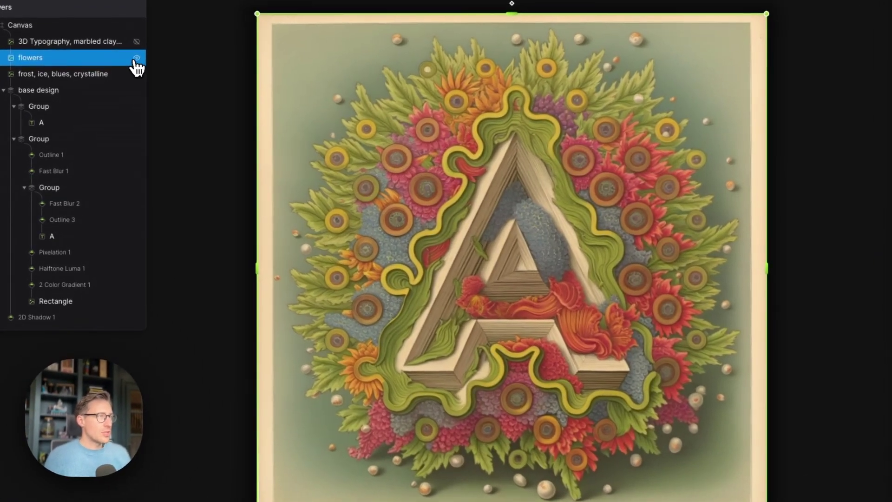
Step: Hide the flowers and frost layers and change the first A text layer to D
left_click(127, 80)
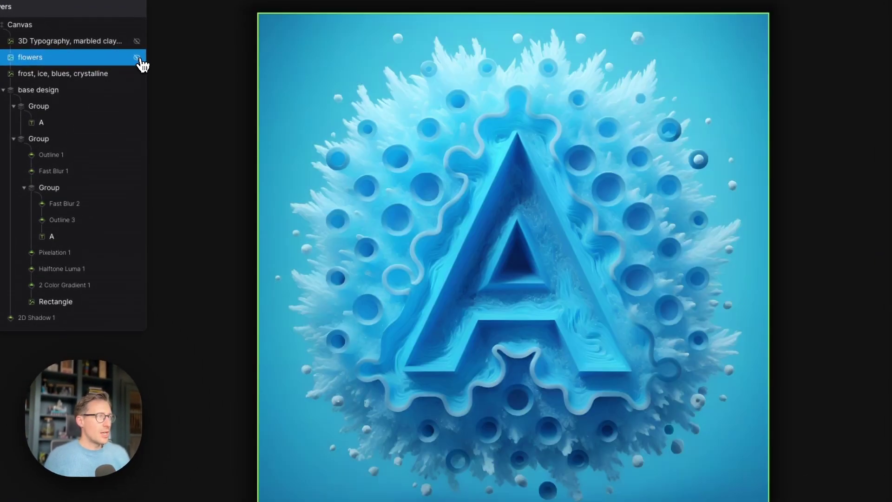
left_click(137, 74)
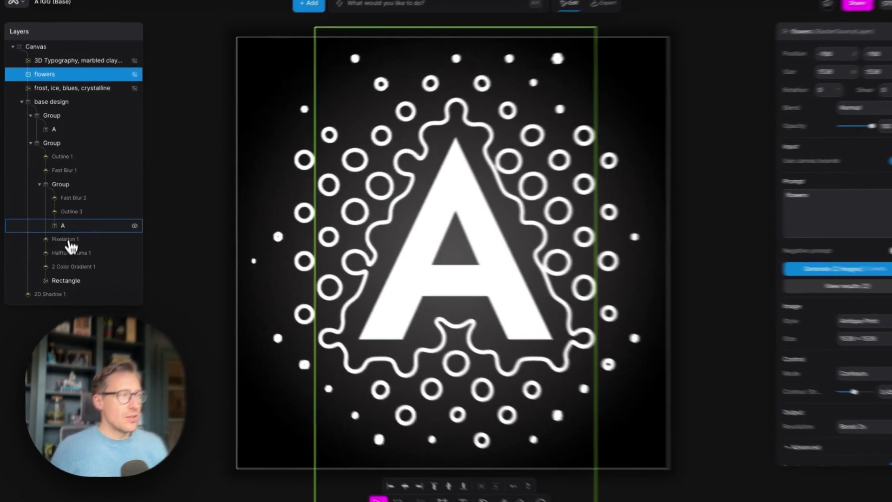
left_click(67, 224)
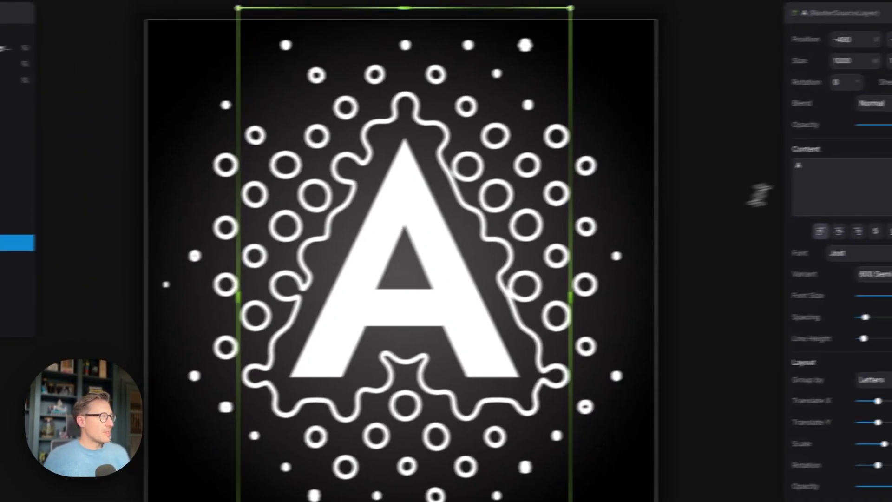
left_click(836, 168)
key("BackSpace")
type("D")
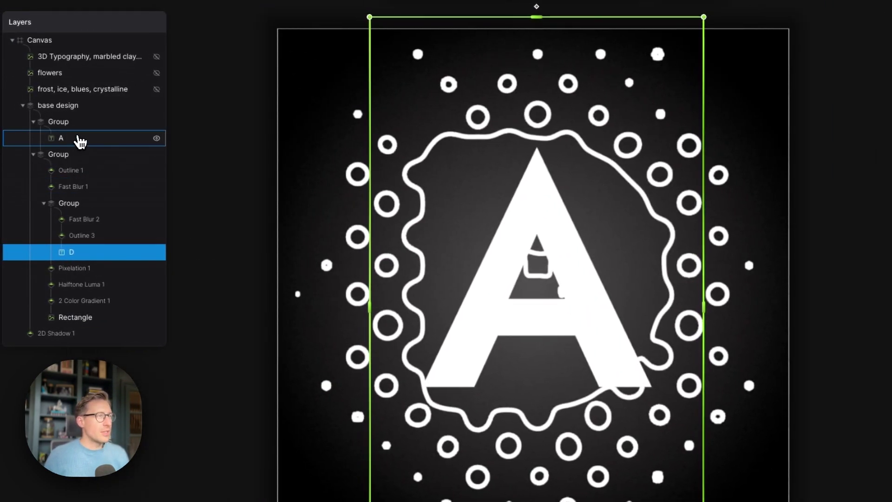
Step: Change the second A text layer's content to D as well
left_click(80, 142)
left_click(763, 184)
key("BackSpace")
type("D")
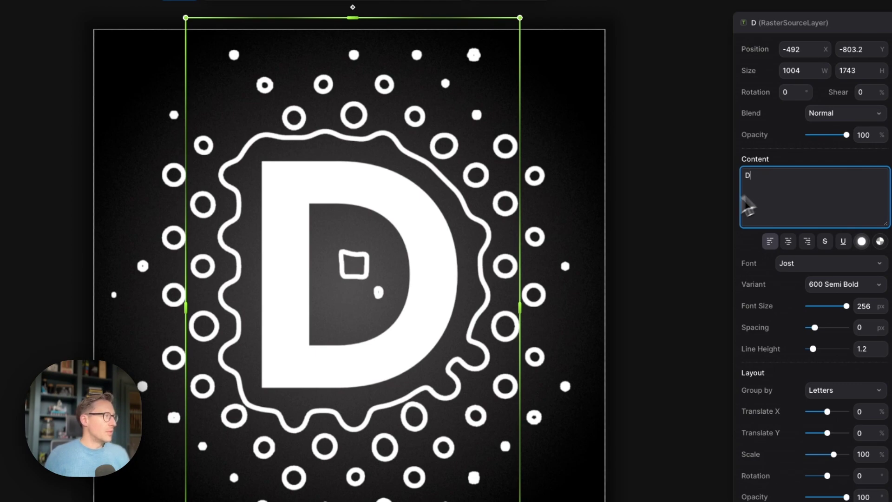
left_click(693, 219)
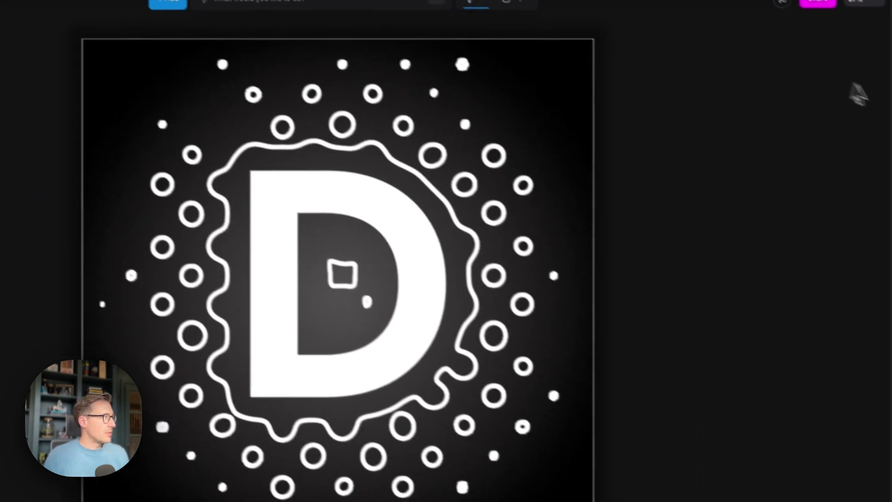
Step: Add an image-guided generation layer using the Silhouette control mode
left_click(878, 59)
left_click(794, 114)
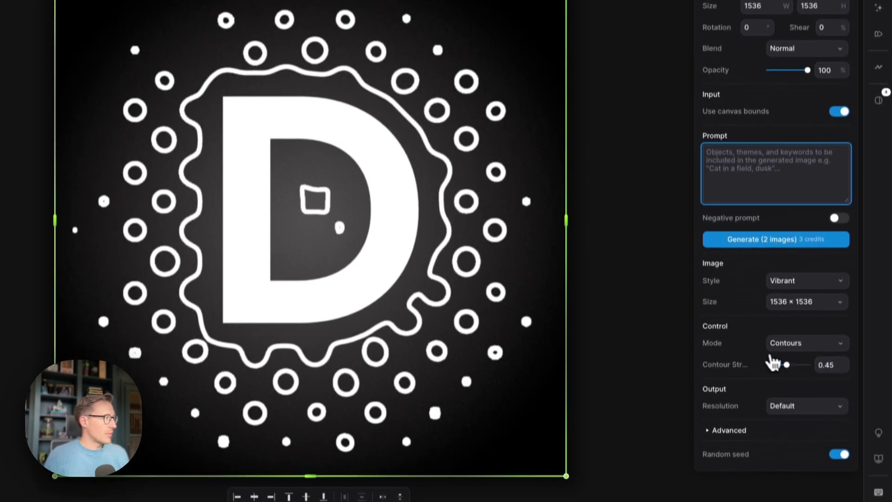
left_click(795, 342)
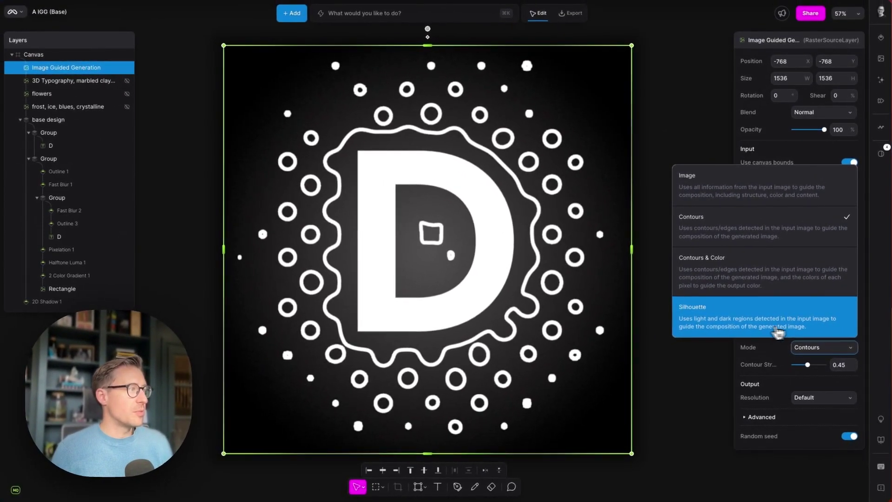
left_click(791, 328)
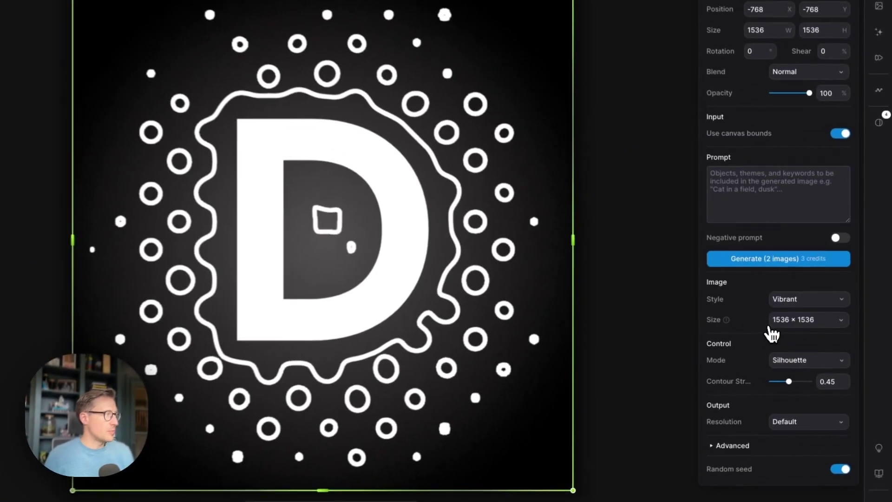
Step: Keep the Vibrant style, enter the prompt 'jungle, plants', and generate two images
left_click(790, 306)
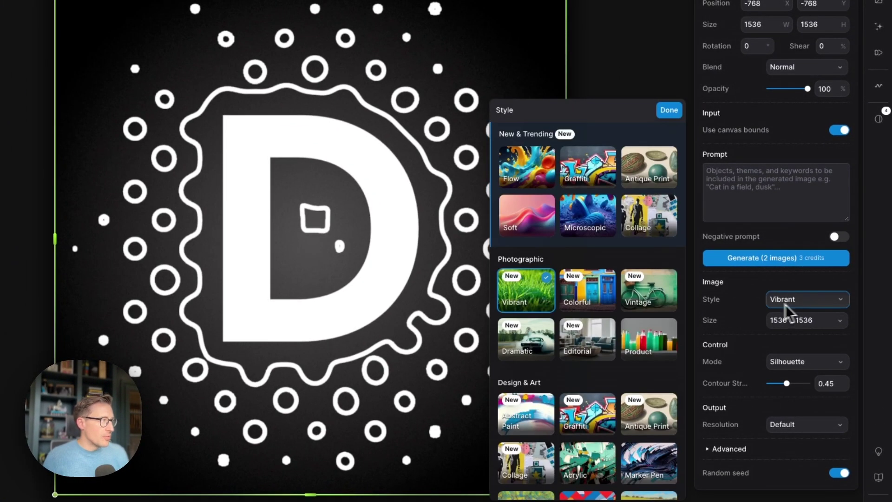
left_click(532, 299)
left_click(533, 299)
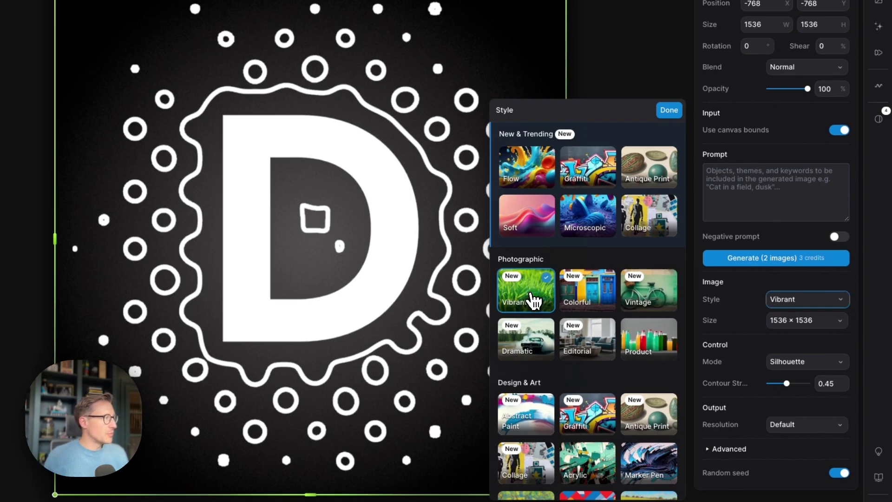
left_click(782, 292)
left_click(751, 207)
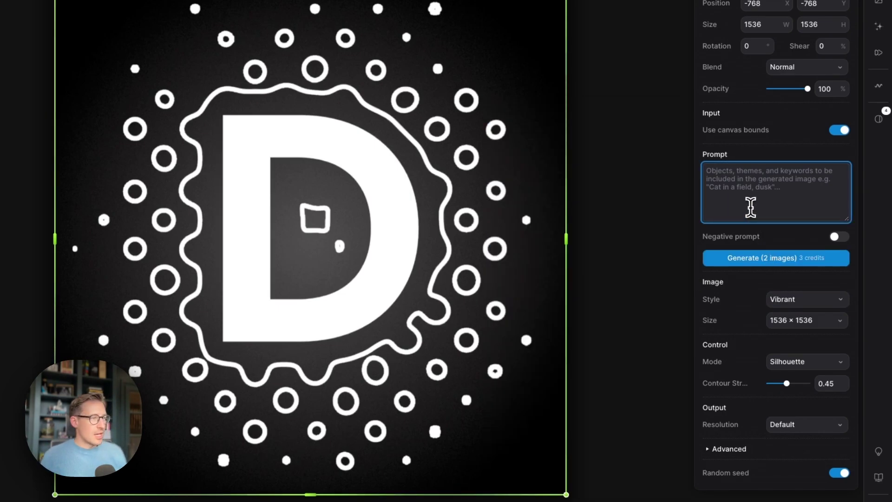
type("jungle, plant")
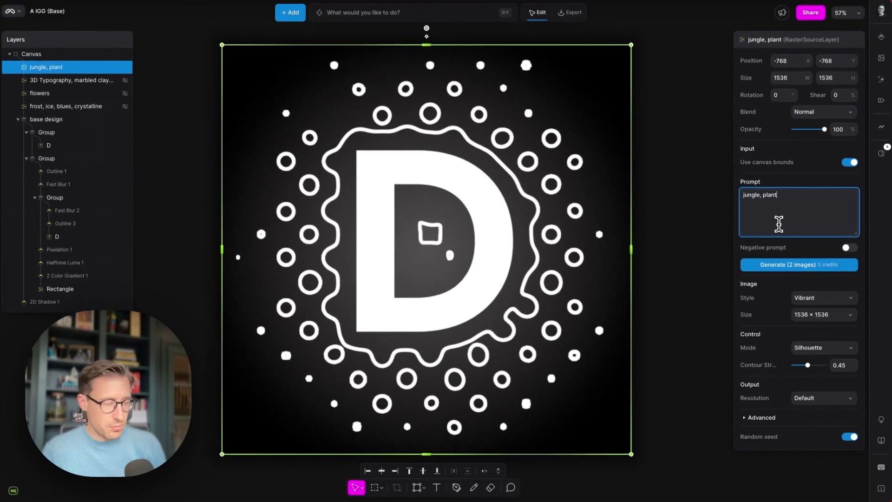
type("s")
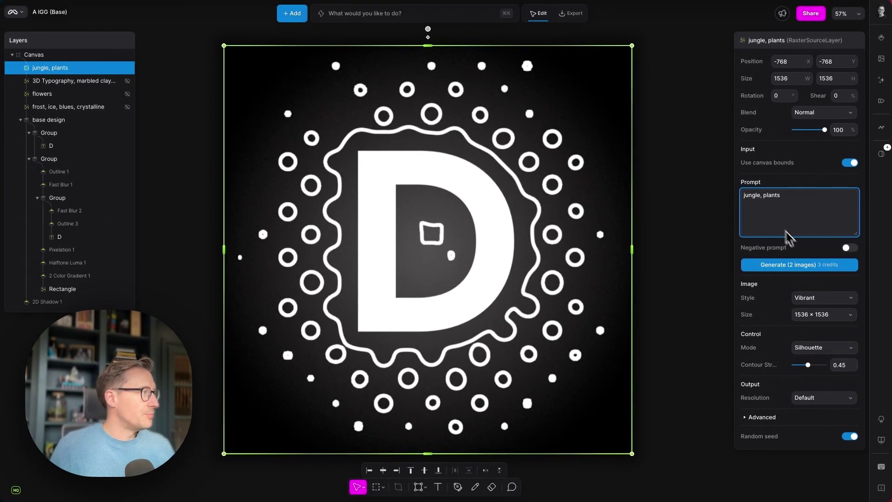
left_click(815, 267)
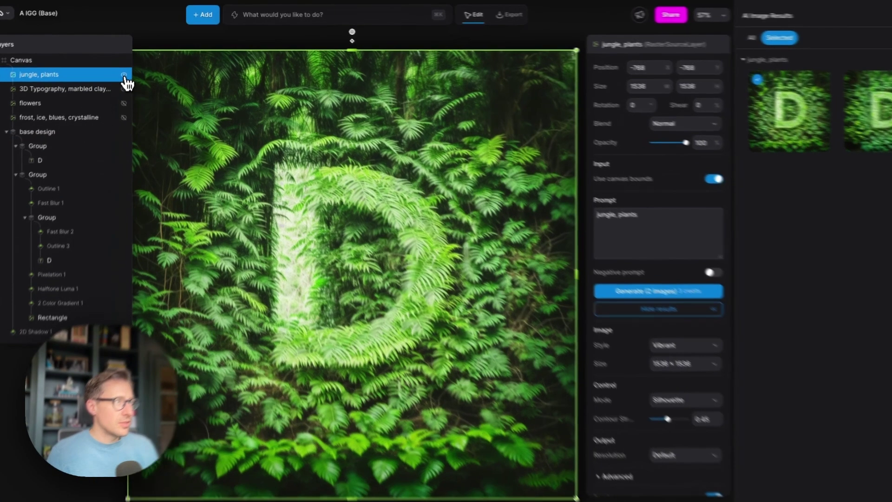
Step: Toggle the jungle layer repeatedly to compare with the D design, then apply the second result
left_click(126, 68)
left_click(119, 85)
left_click(118, 84)
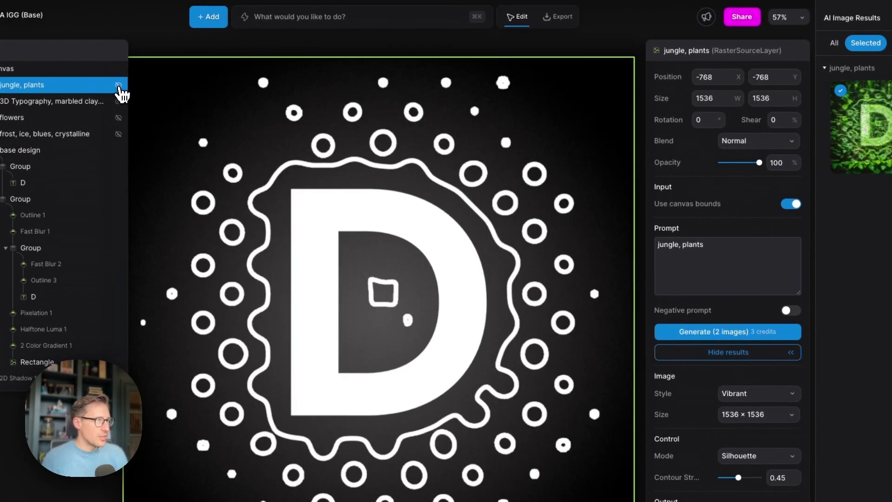
left_click(119, 84)
left_click(119, 84)
left_click(119, 85)
left_click(119, 85)
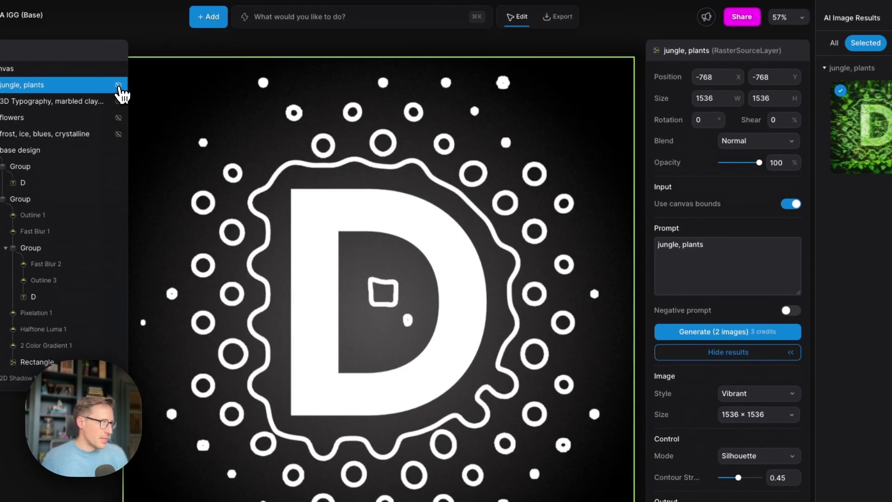
left_click(119, 85)
left_click(119, 85)
left_click(119, 85)
left_click(119, 85)
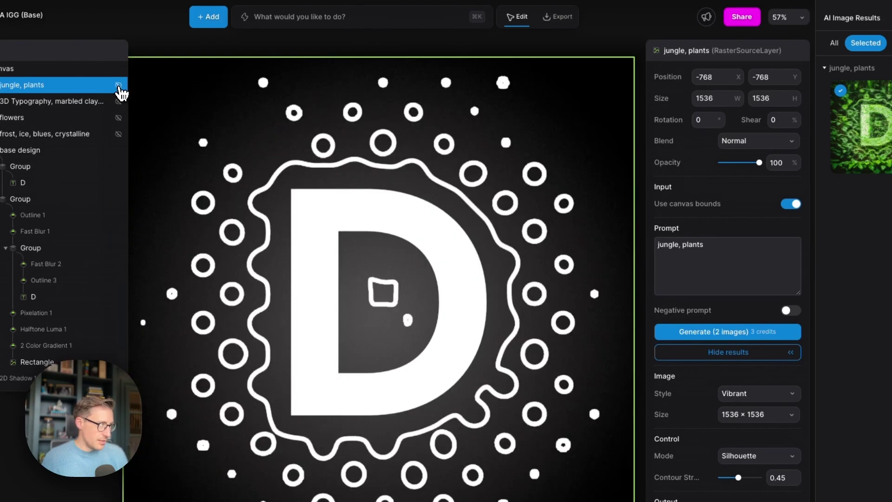
left_click(119, 85)
left_click(119, 85)
left_click(119, 85)
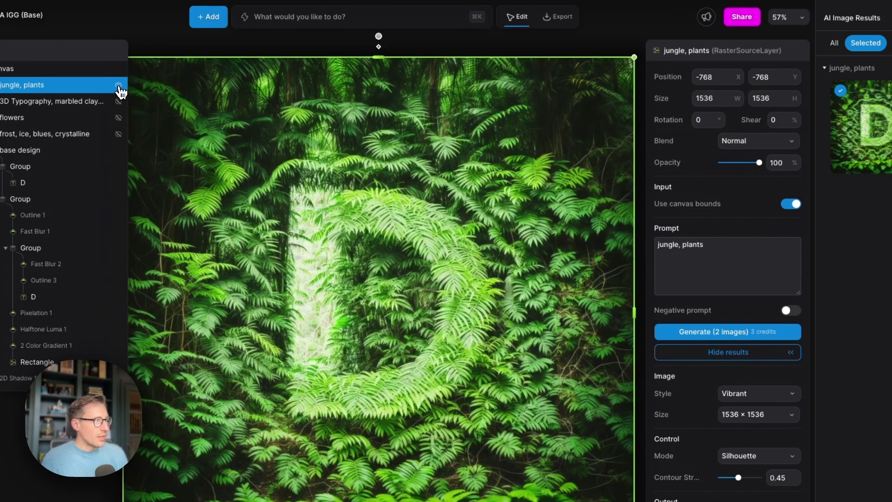
left_click(119, 85)
left_click(118, 85)
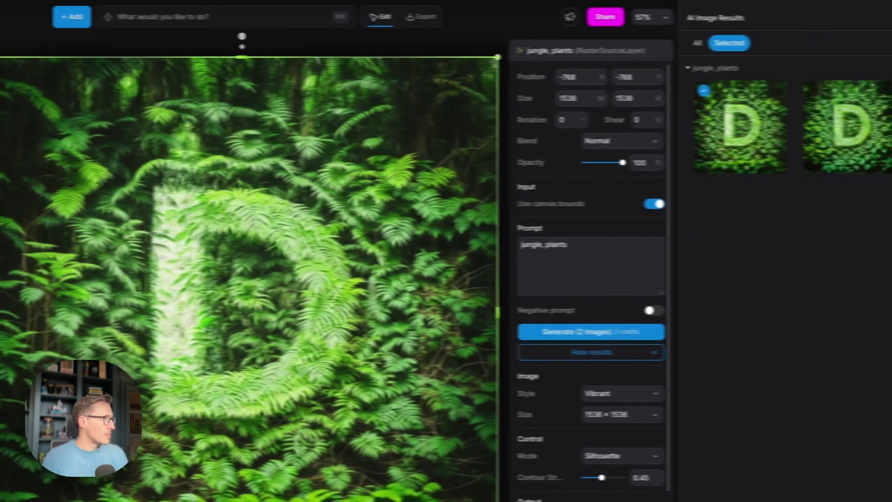
left_click(802, 145)
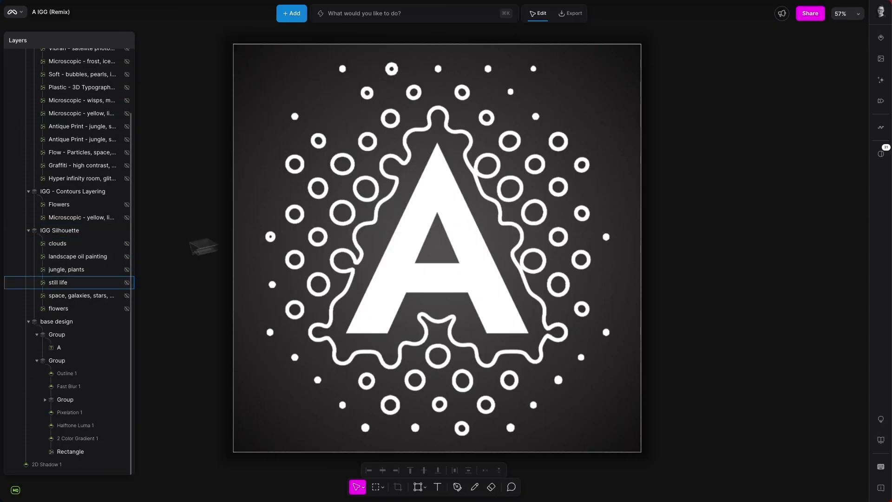
Step: Show each generated variant in turn, from flowers silhouette up to pearly white bubbles
left_click(127, 308)
left_click(127, 295)
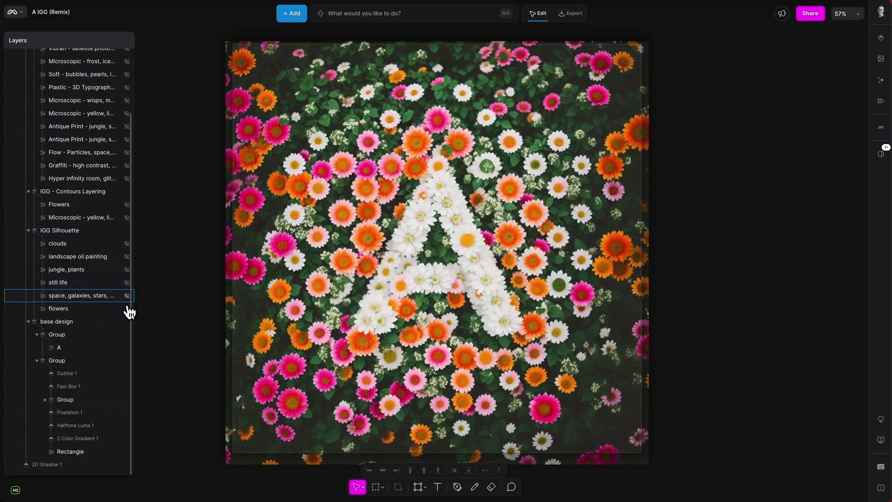
left_click(126, 282)
left_click(126, 270)
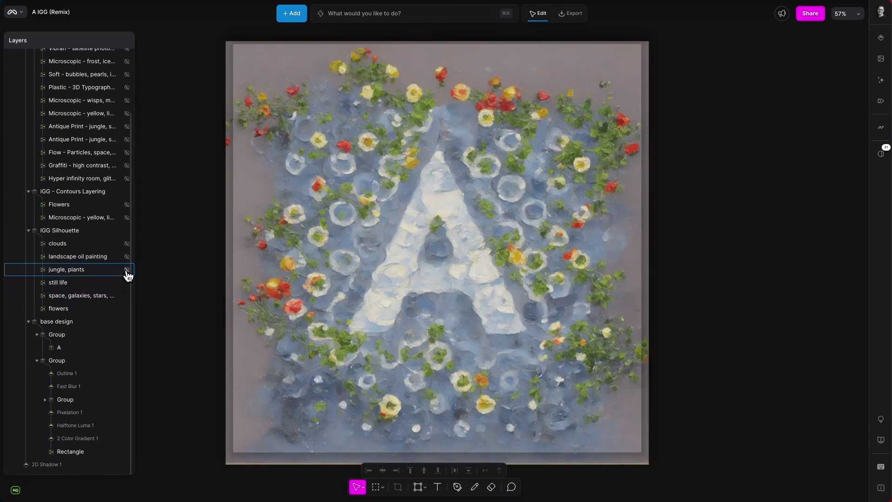
left_click(127, 257)
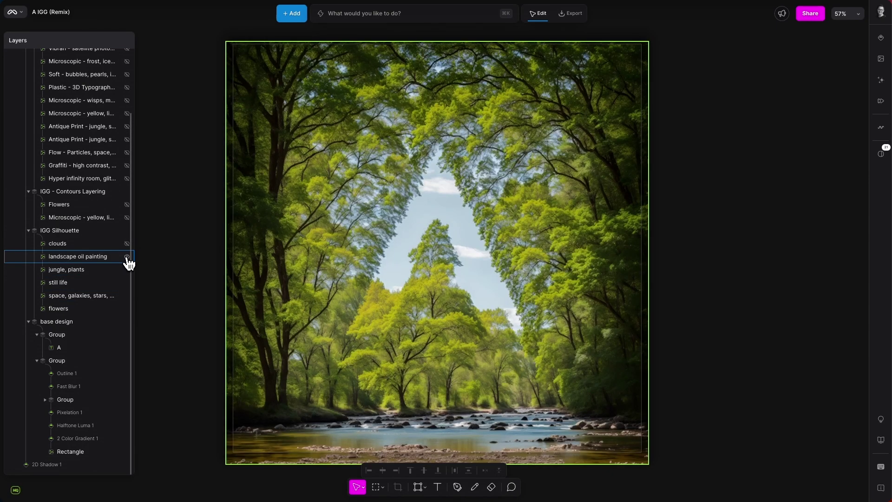
left_click(127, 244)
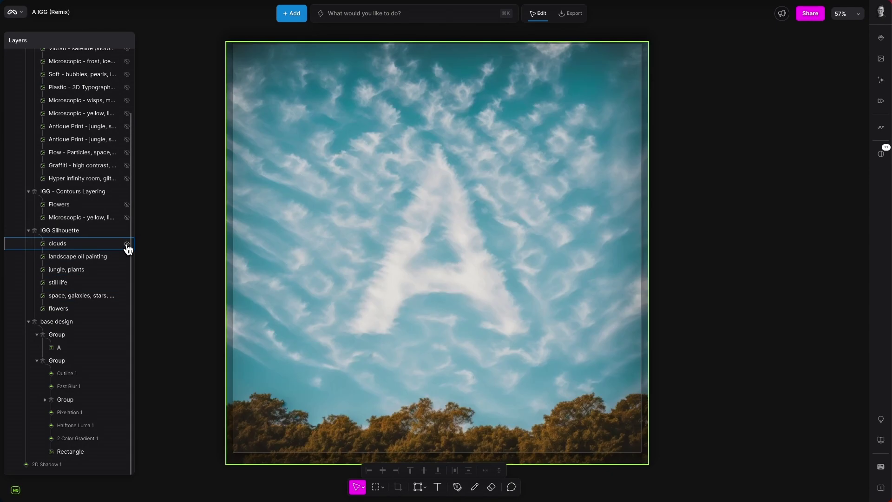
left_click(126, 217)
left_click(127, 217)
left_click(127, 205)
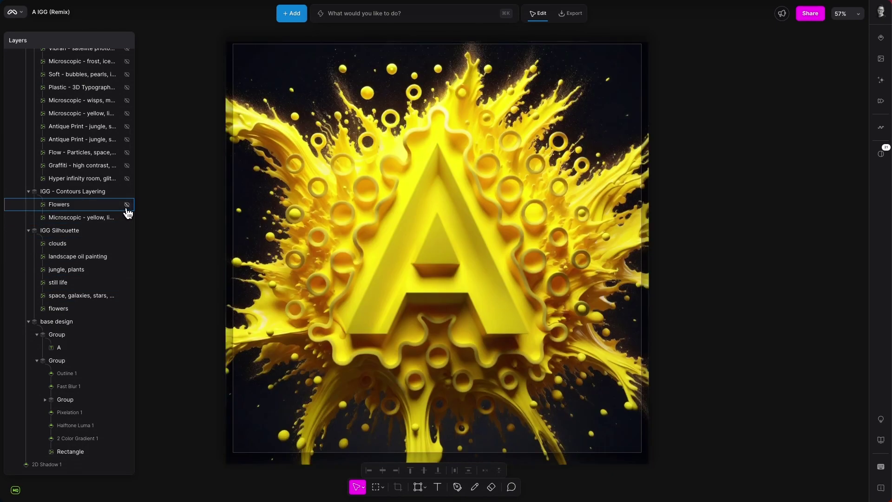
left_click(127, 179)
left_click(127, 166)
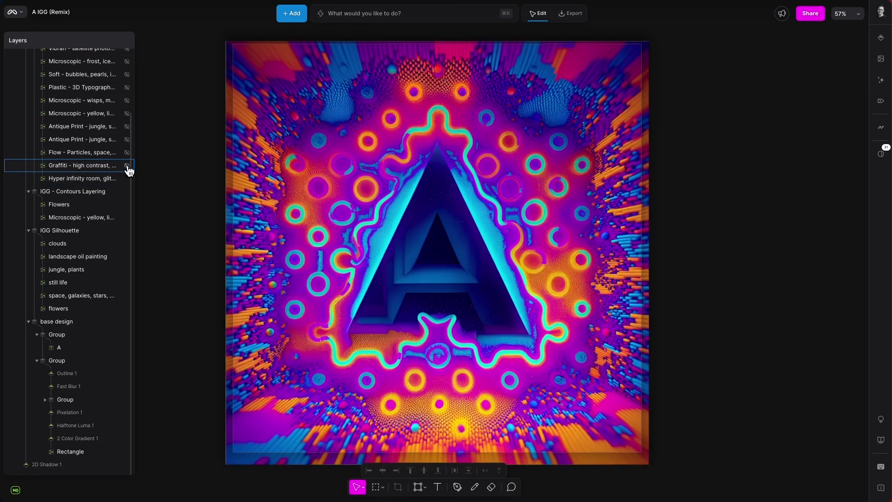
left_click(126, 152)
left_click(126, 139)
left_click(126, 127)
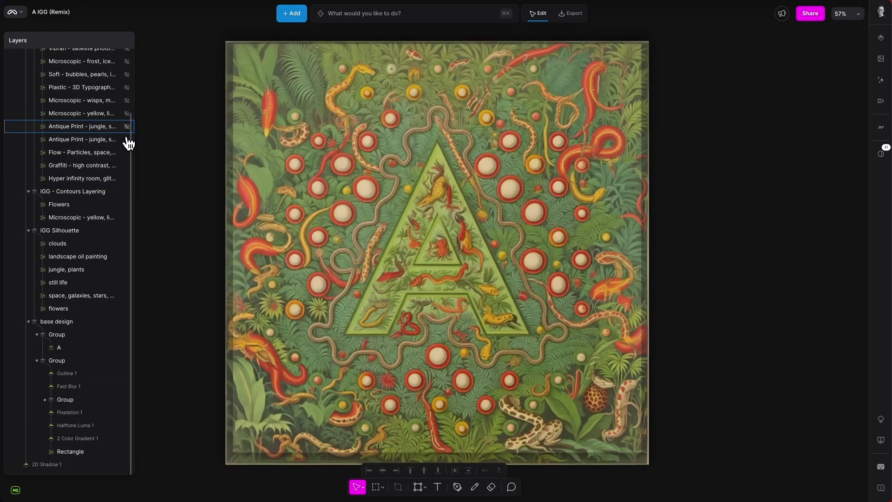
left_click(127, 114)
left_click(127, 100)
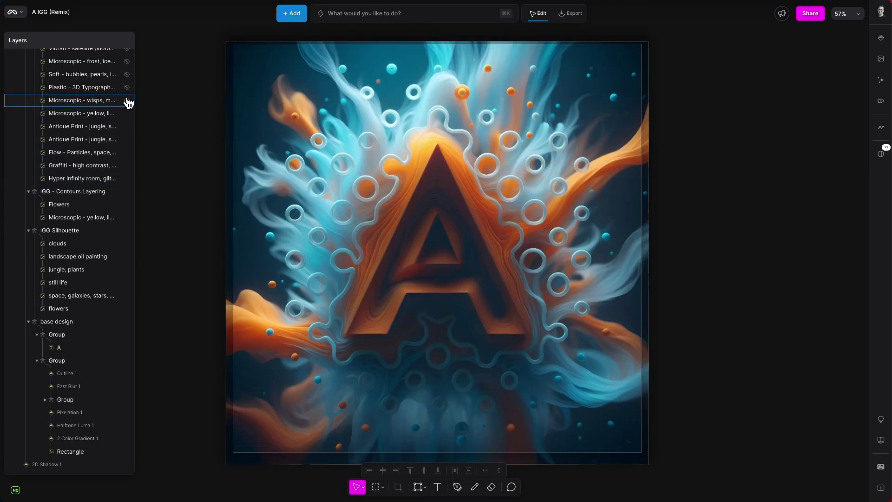
left_click(127, 87)
left_click(127, 75)
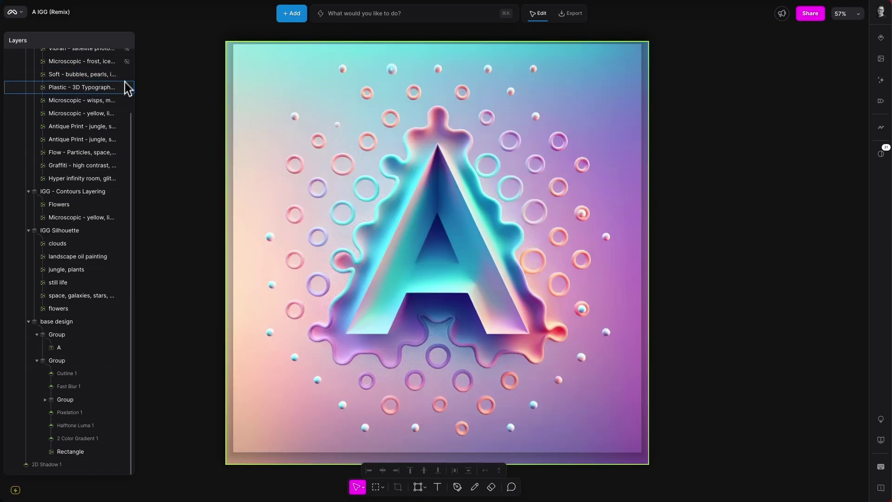
Step: Show the blue frosty, satellite photo and collage variants, ending on Antique Print - flowers
scroll(124, 93, "up", 3)
left_click(126, 133)
left_click(126, 119)
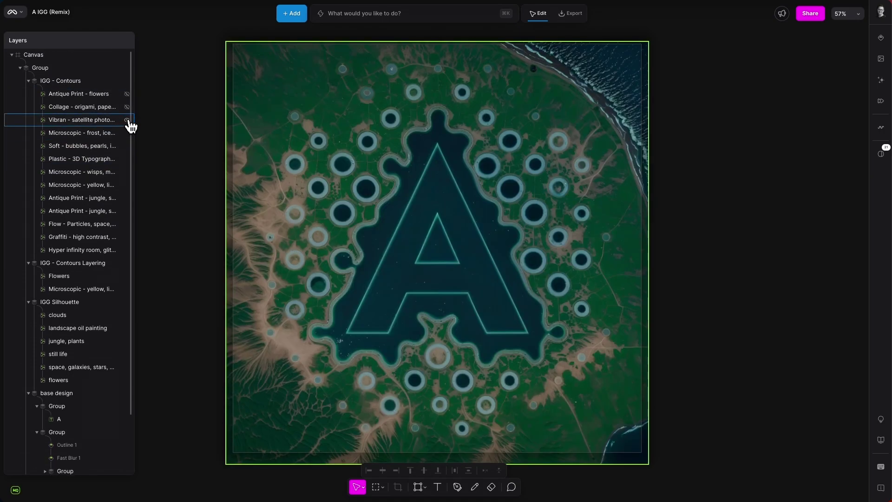
left_click(126, 107)
left_click(127, 94)
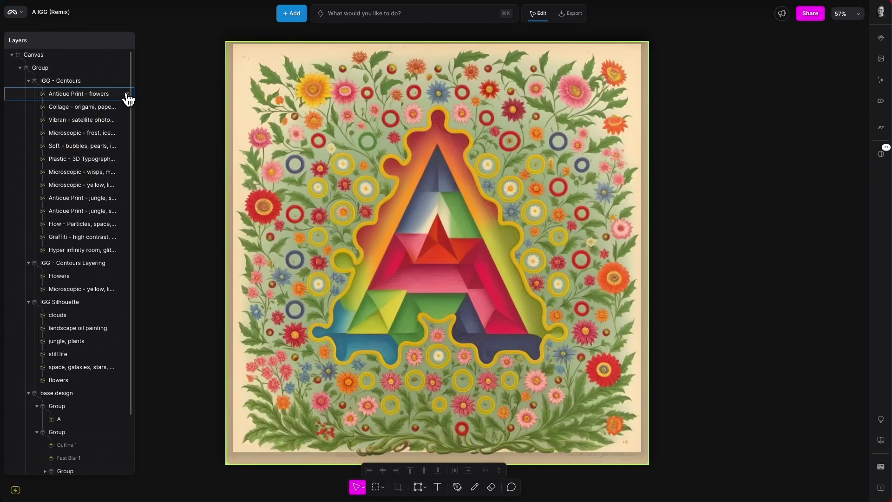